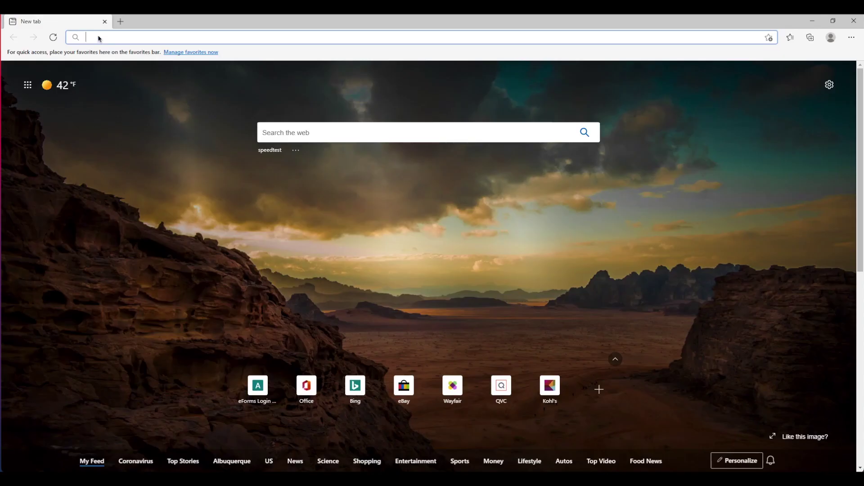
Load the eforms.atf.gov site in the browser
click(101, 38)
text(eforms.atf.gov)
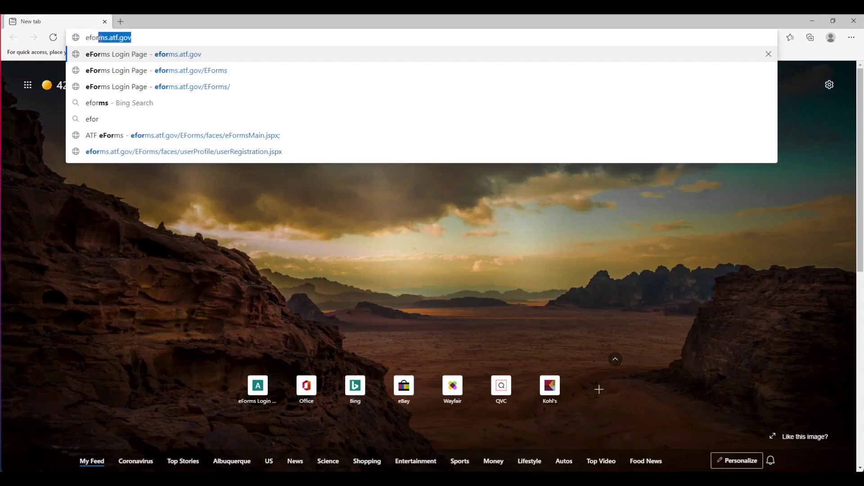
key(Return)
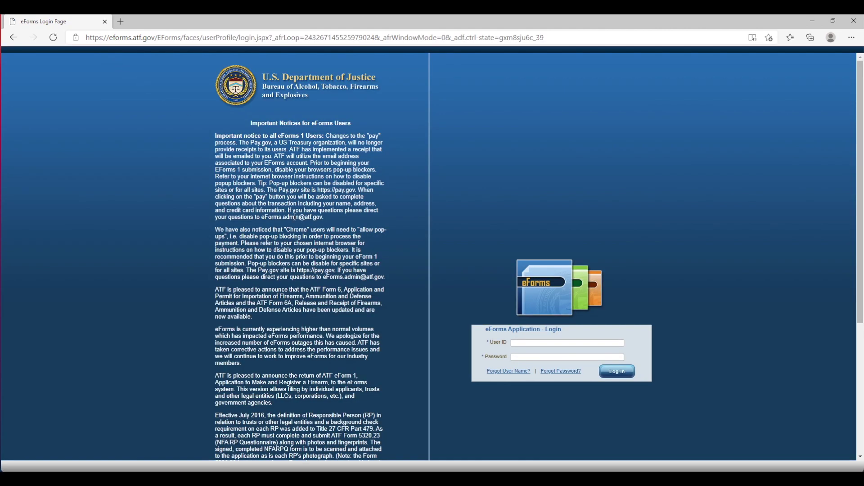
Log in with the saved User ID and the account password, then accept the official-use warning
click(521, 343)
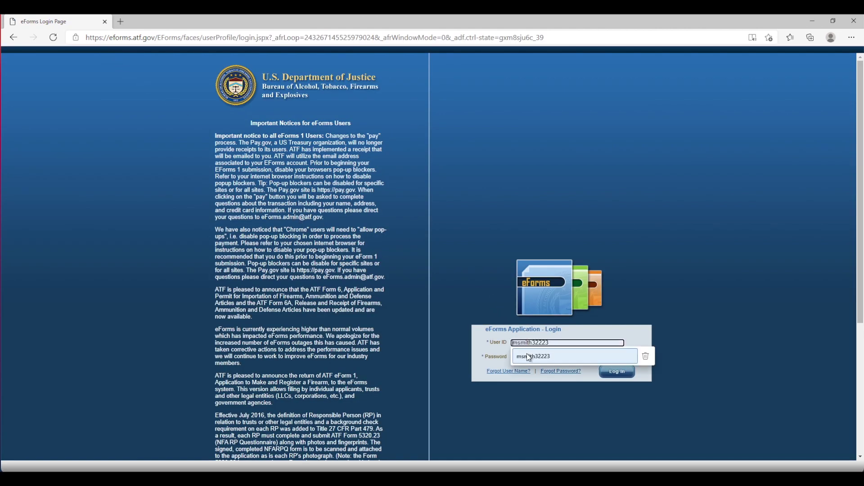
click(530, 357)
click(528, 358)
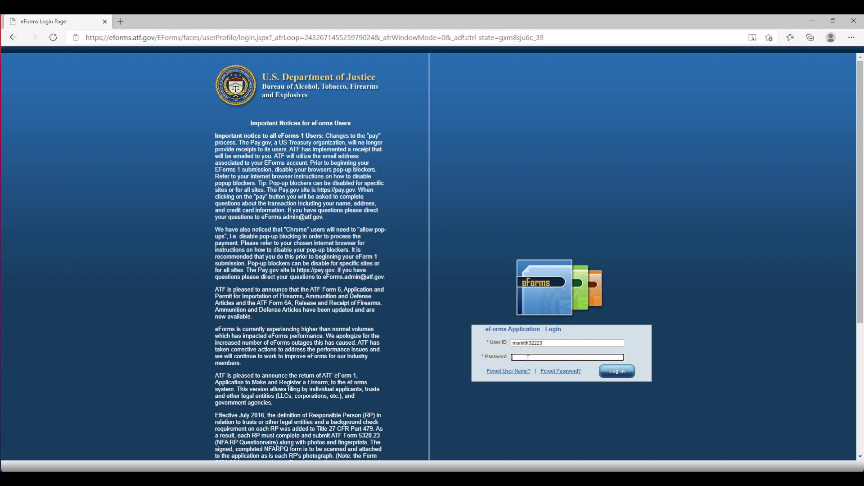
text(•••••)
click(631, 379)
click(453, 344)
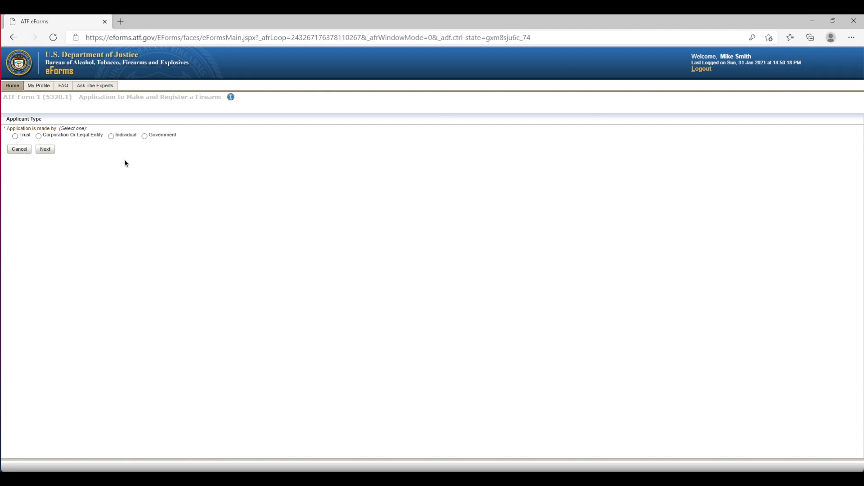
File the Form 1 as an Individual and continue past the Intended Use instructions
click(111, 136)
click(55, 148)
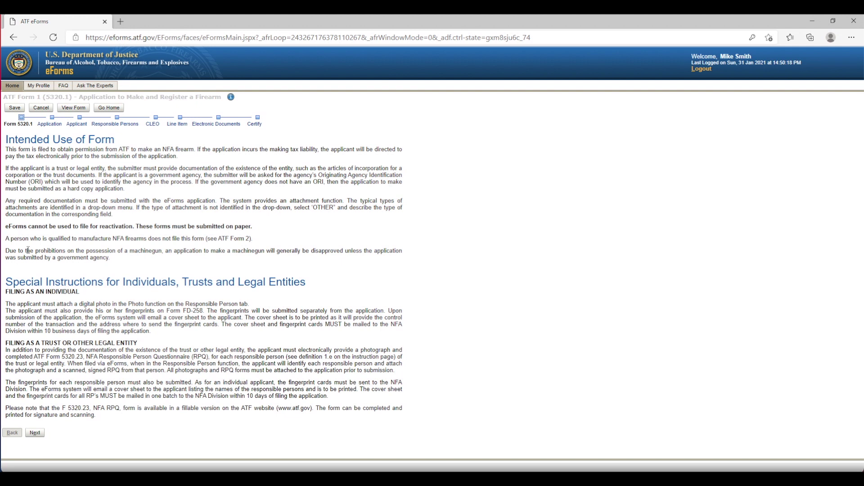
click(35, 433)
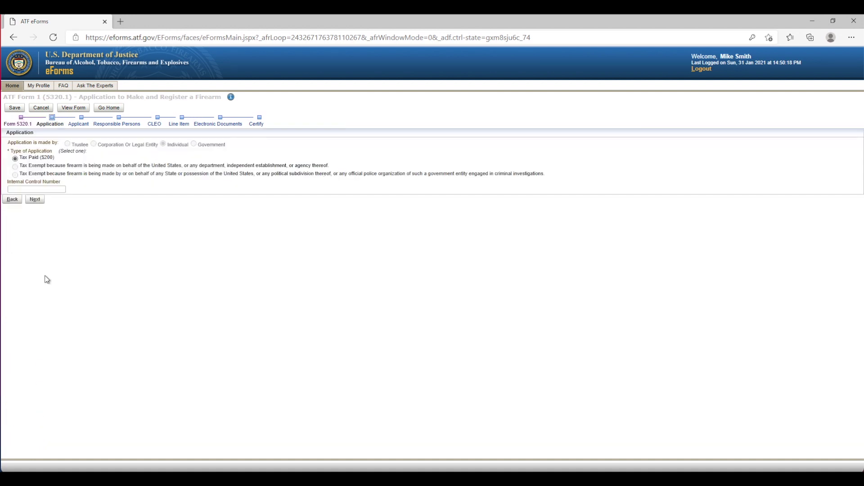
Keep Tax Paid ($200) as the application type and continue to the Applicant step
click(42, 200)
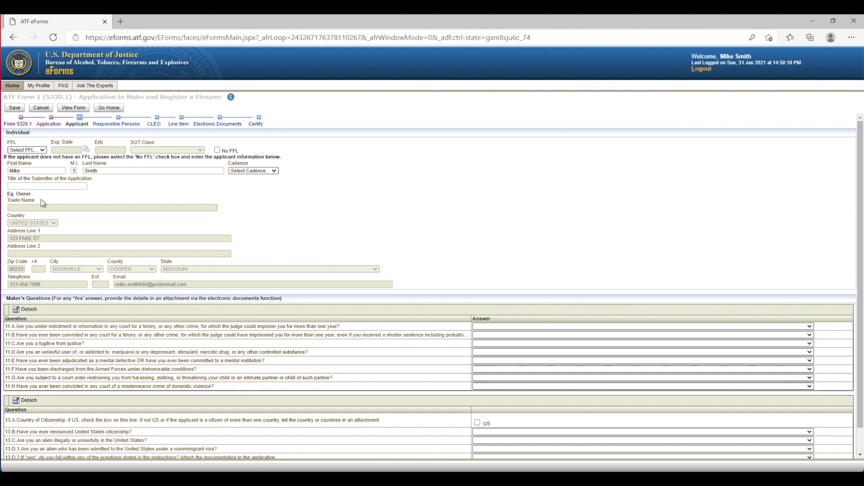
Mark the applicant as No FFL and set Title of the Submitter to OWNER
click(218, 150)
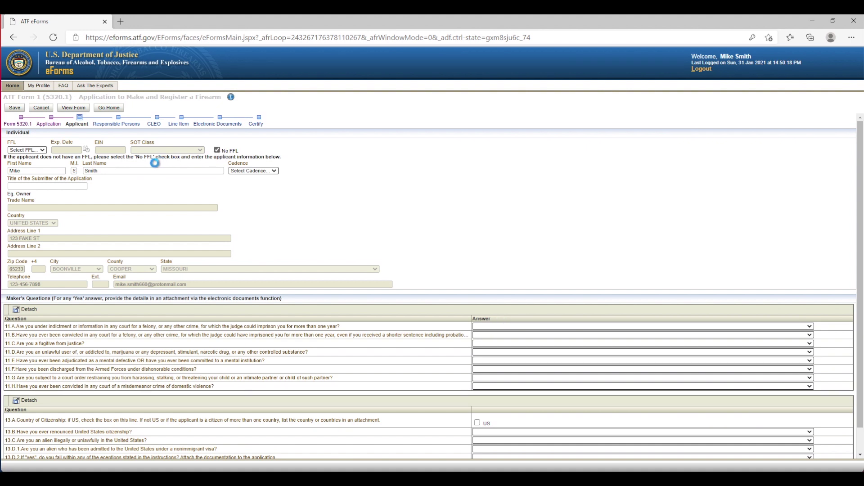
click(75, 186)
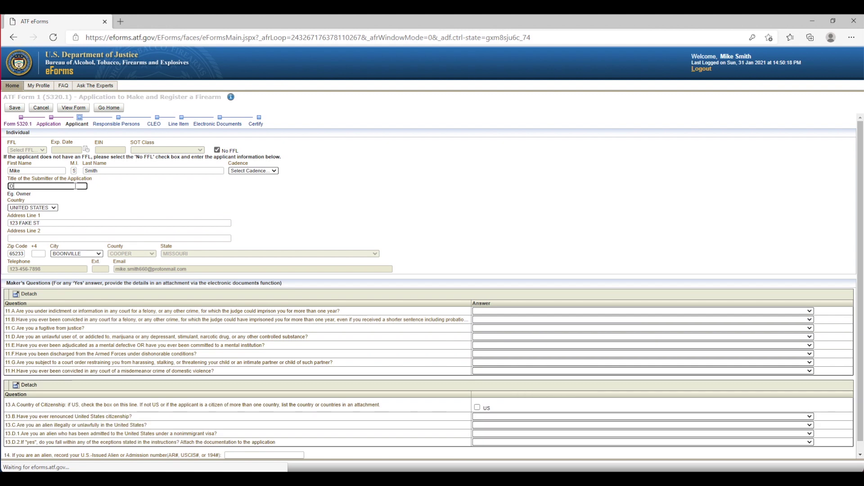
text(OWNER)
click(174, 209)
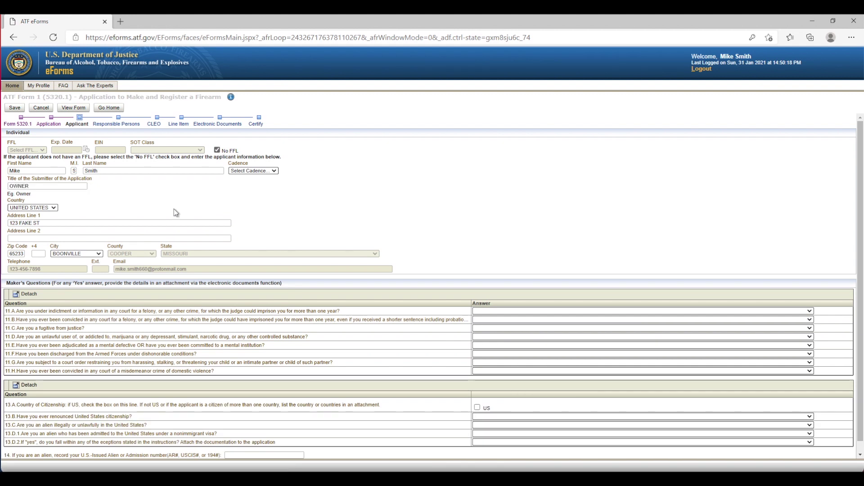
Answer No to maker's questions 11.A through 11.H
click(484, 311)
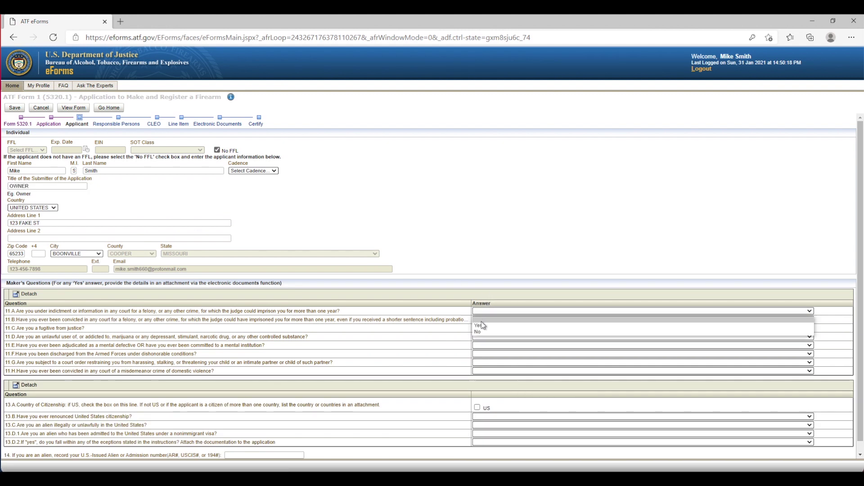
click(482, 333)
click(481, 319)
click(480, 339)
click(483, 329)
click(481, 345)
click(481, 337)
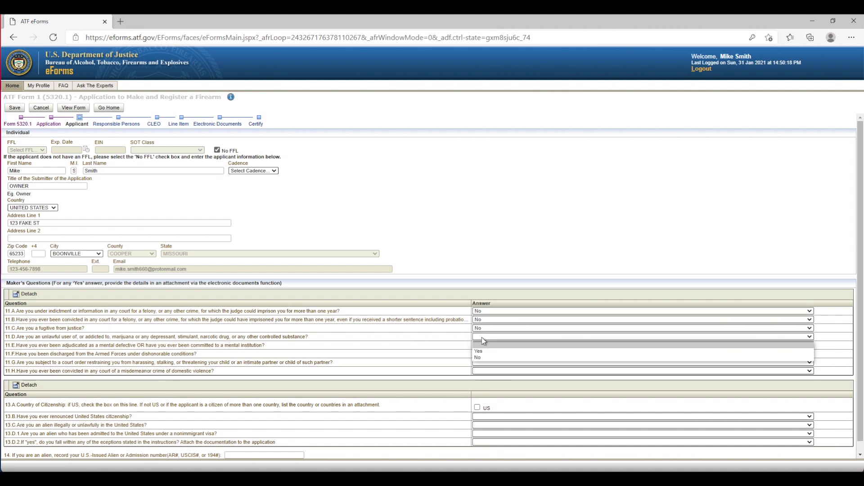
click(481, 358)
click(483, 345)
click(485, 358)
click(483, 354)
click(481, 373)
click(482, 362)
click(478, 383)
click(481, 371)
click(479, 392)
Set citizenship to US, answer 13.B–13.D.1 No and 13.D.2 N/A, and continue
click(477, 408)
click(479, 417)
click(480, 438)
click(479, 425)
click(480, 446)
click(481, 433)
click(480, 452)
click(482, 442)
click(478, 433)
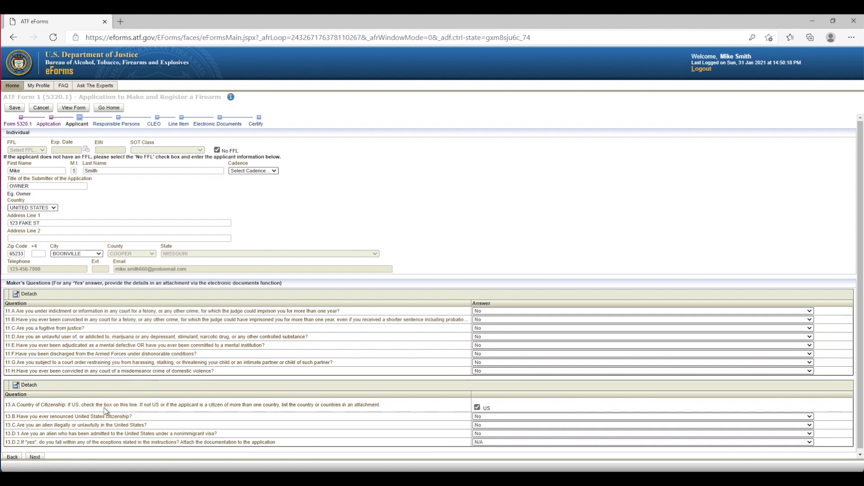
click(39, 458)
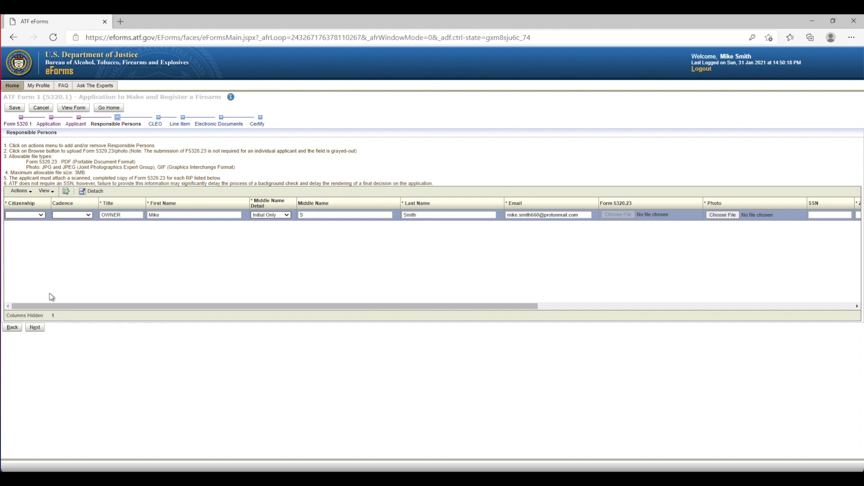
Set the responsible person's citizenship to U.S. CITIZEN
drag(48, 308, 526, 310)
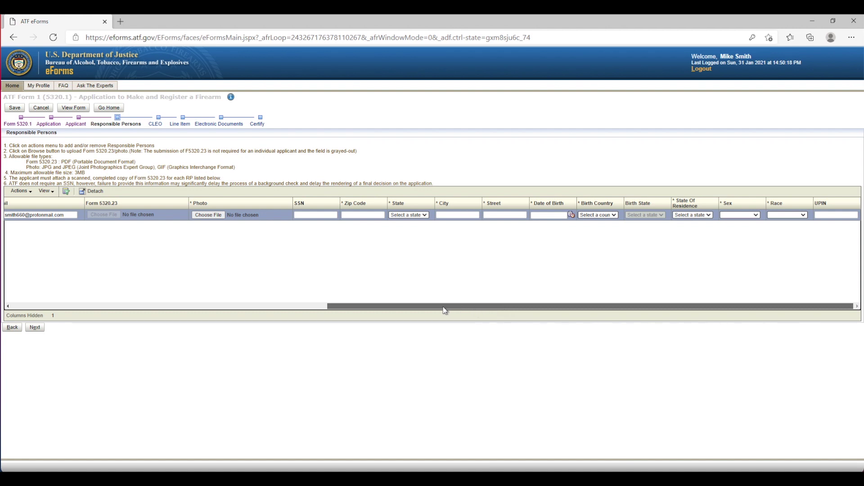
drag(441, 309, 110, 321)
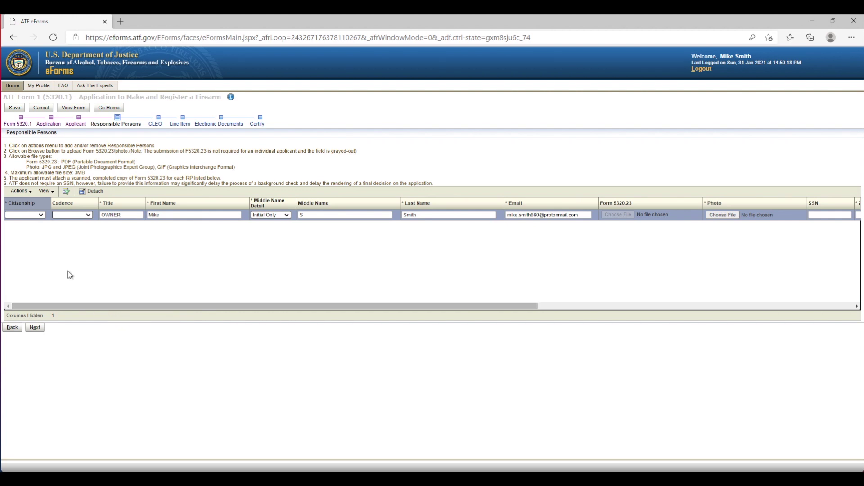
click(36, 214)
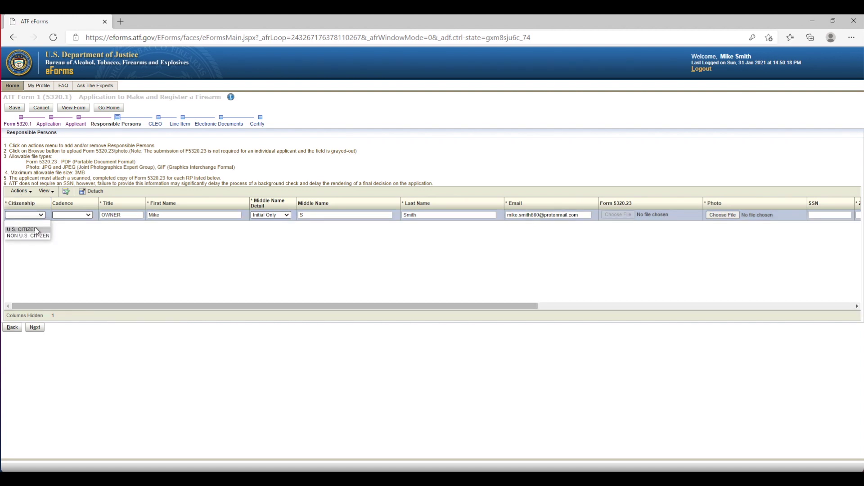
click(34, 227)
Leave the responsible person's Cadence blank and bring the Zip Code and State columns into view
click(64, 216)
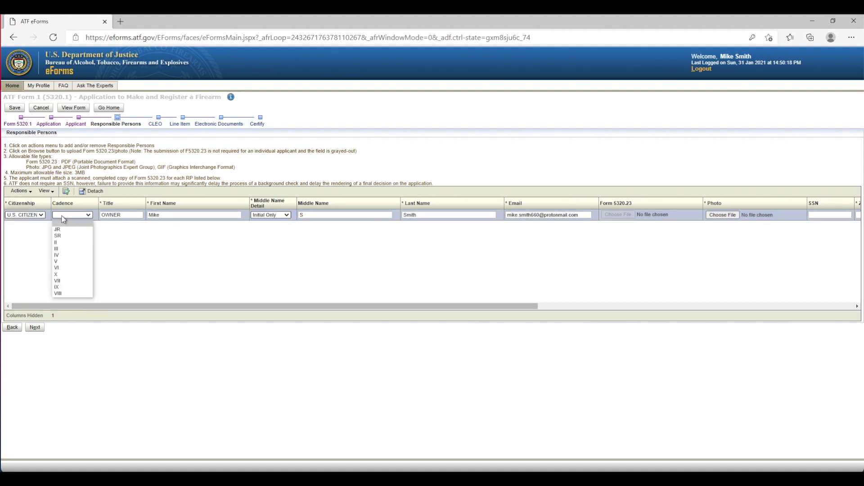
click(126, 231)
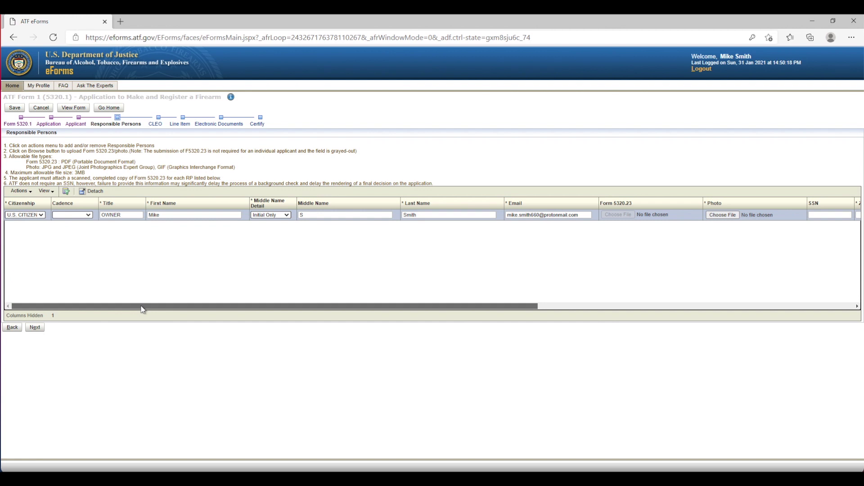
drag(141, 306, 198, 292)
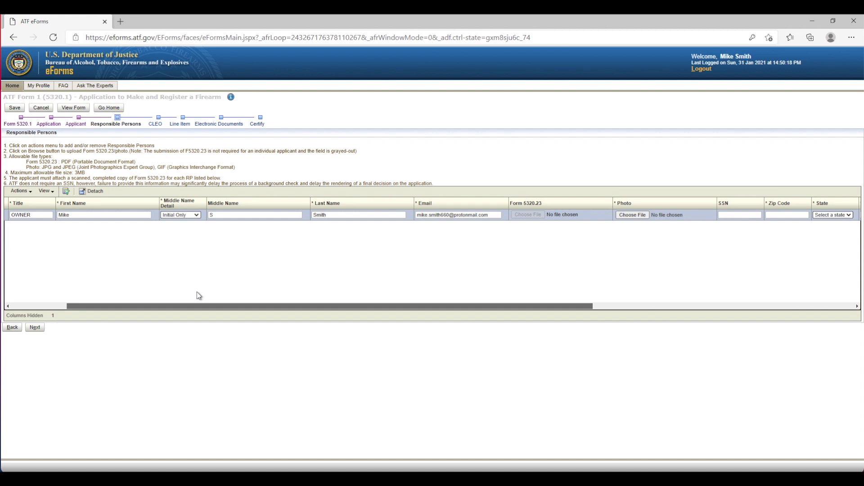
Complete the middle name from the autofill suggestion and set Middle Name Detail to Full Middle Name
double_click(216, 216)
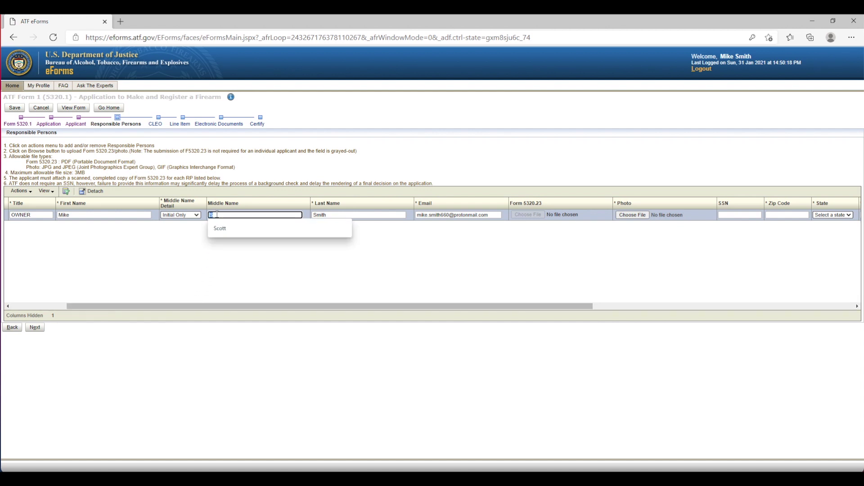
click(218, 229)
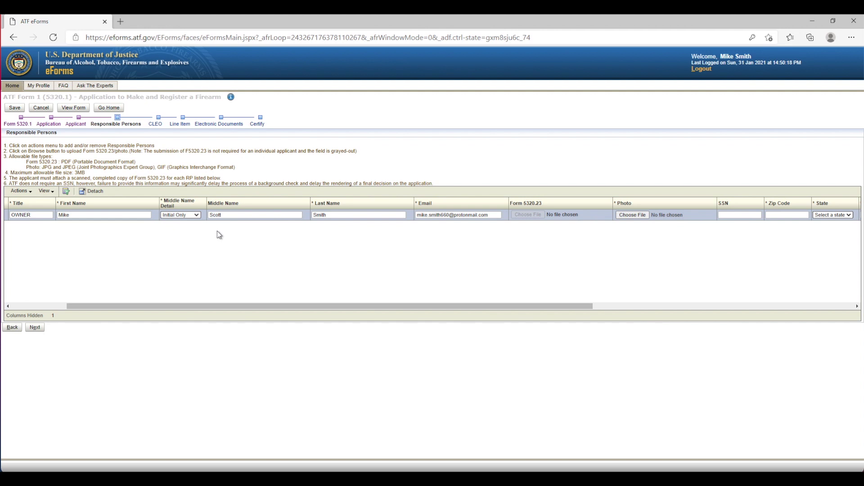
click(193, 215)
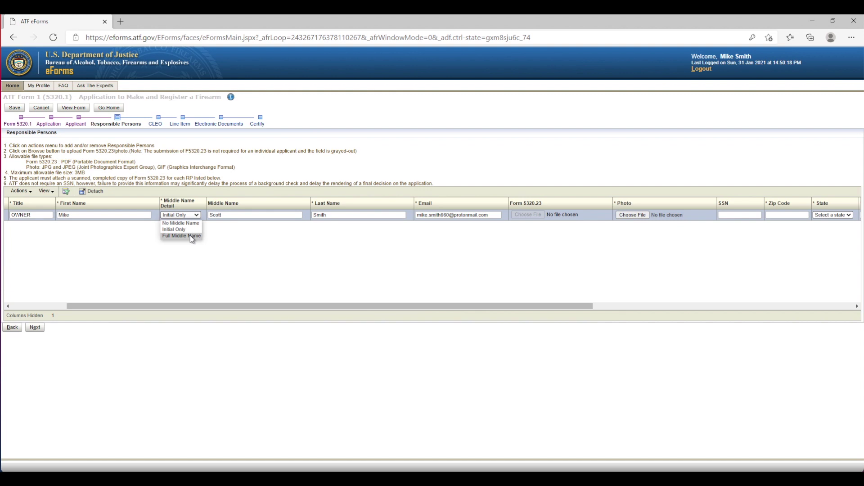
click(191, 236)
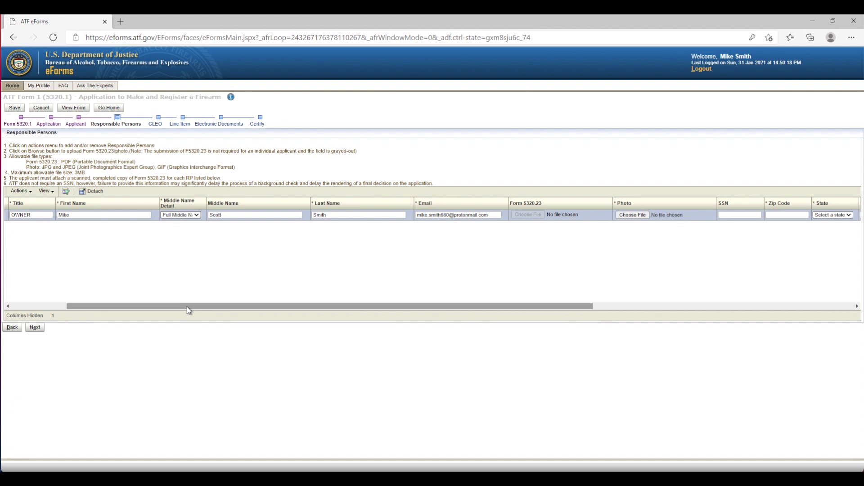
drag(187, 306, 407, 293)
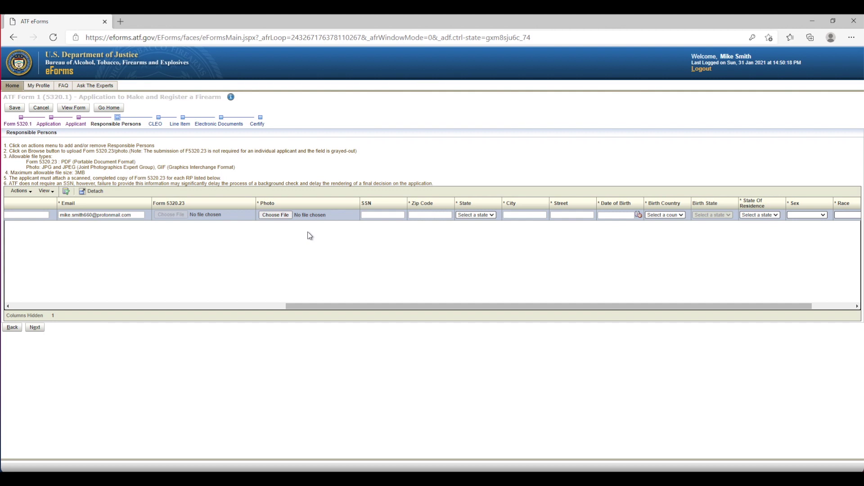
click(285, 215)
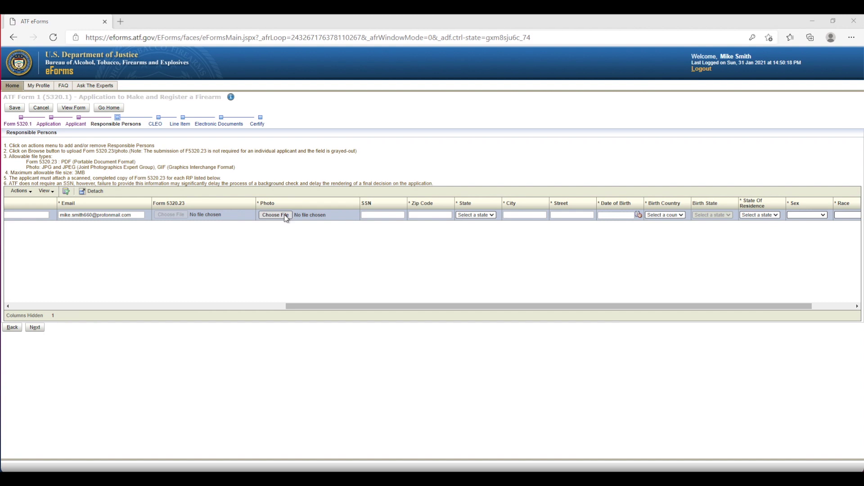
Upload PassportPhoto from the Desktop as the responsible person's photo
click(173, 107)
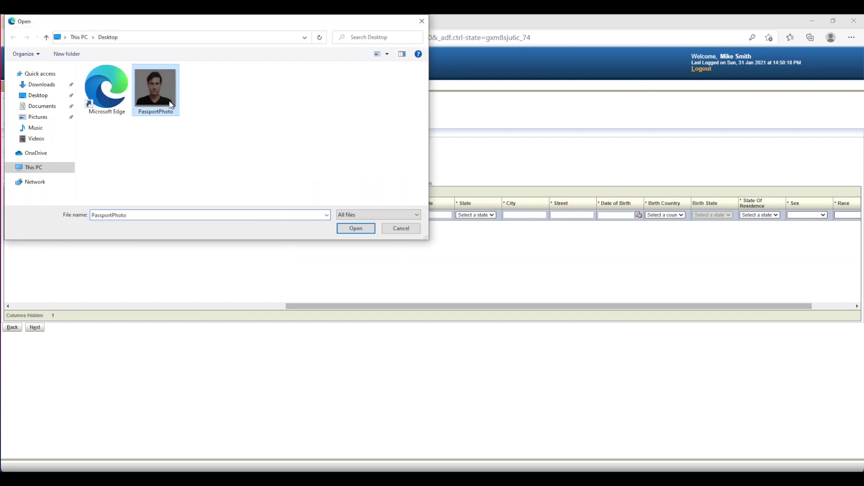
click(350, 228)
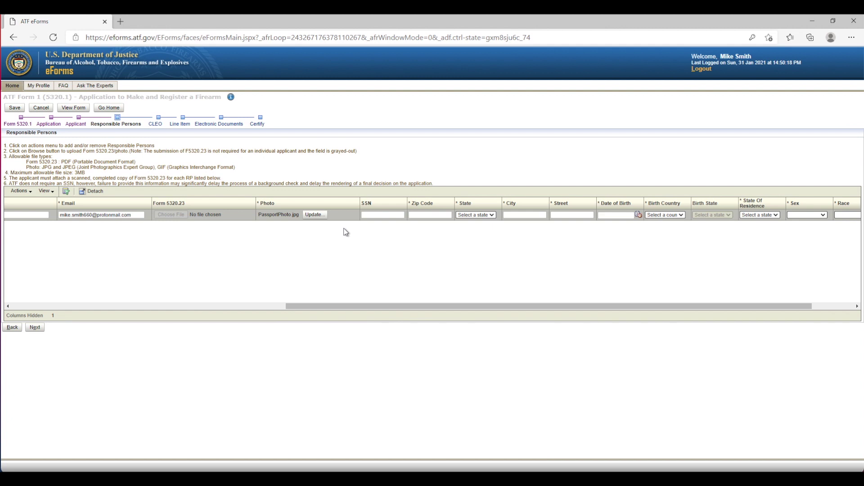
Enter the responsible person's SSN and zip code so State fills in as MISSOURI
click(372, 215)
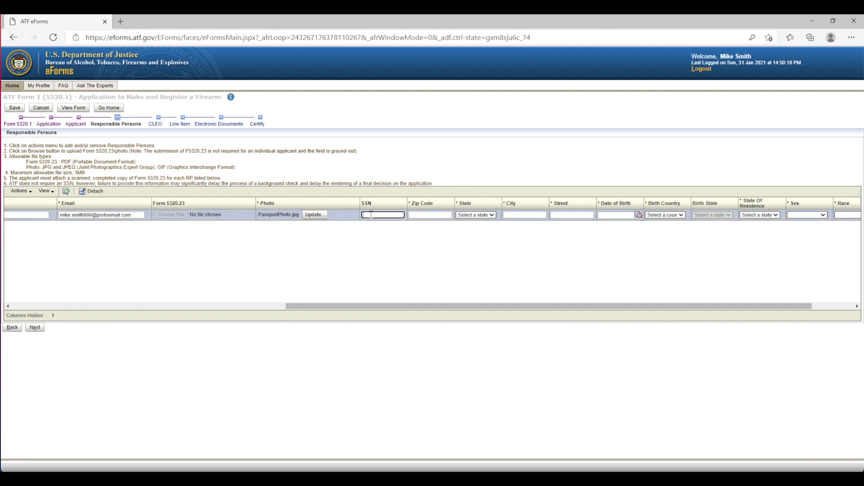
text(123)
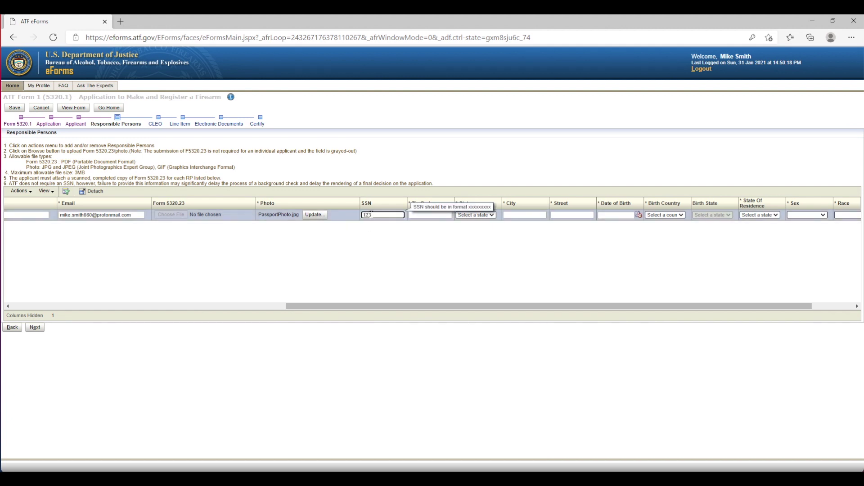
text(456789)
click(384, 227)
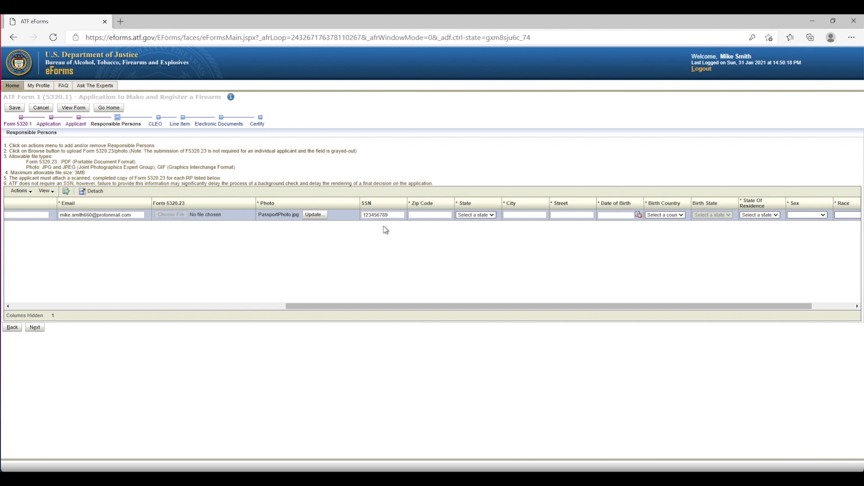
click(412, 215)
text(65233)
click(419, 228)
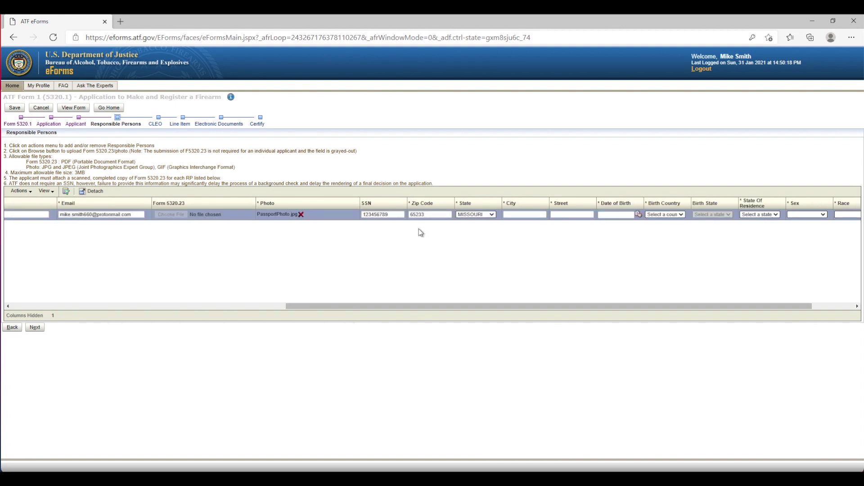
Begin entering the responsible person's city in the City column
drag(426, 306, 483, 306)
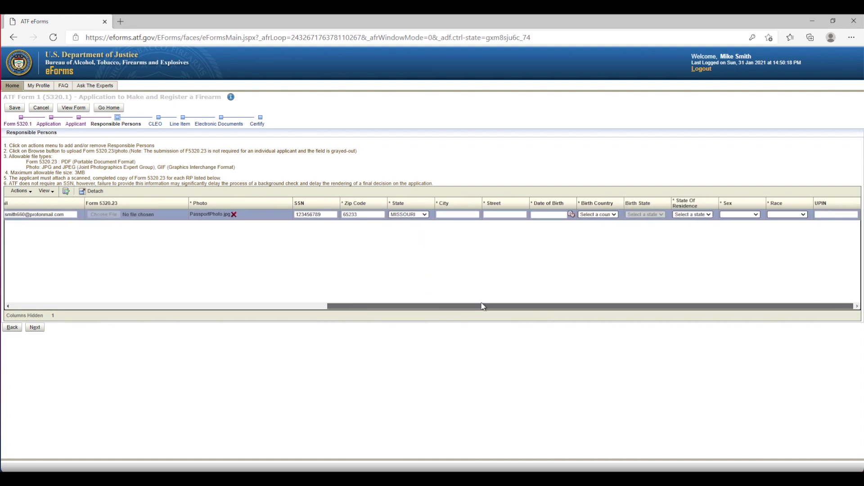
click(469, 215)
text(bB)
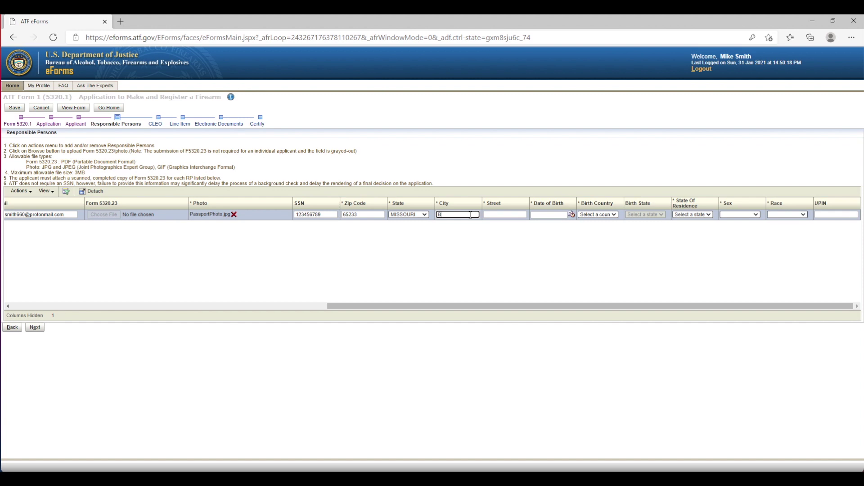
text(OONVILLE)
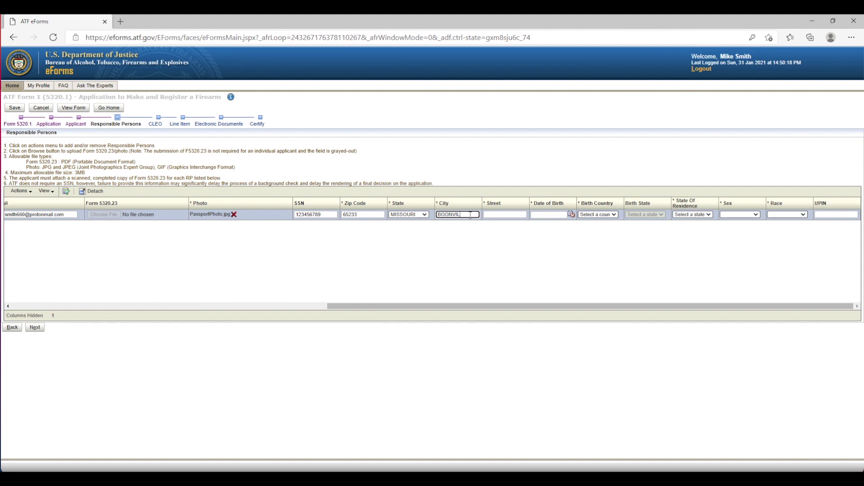
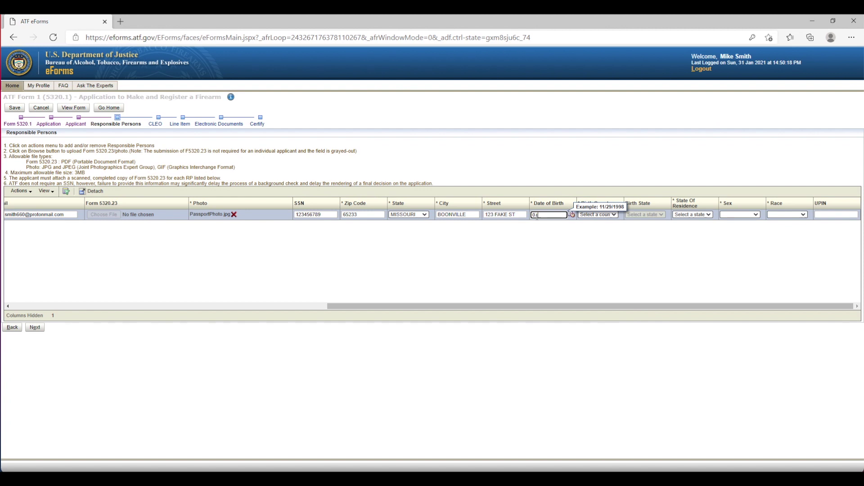
Correct the birth date to 7/4/1974 and set the birth country to United States
text(4/1974)
click(540, 215)
key(BackSpace)
click(549, 225)
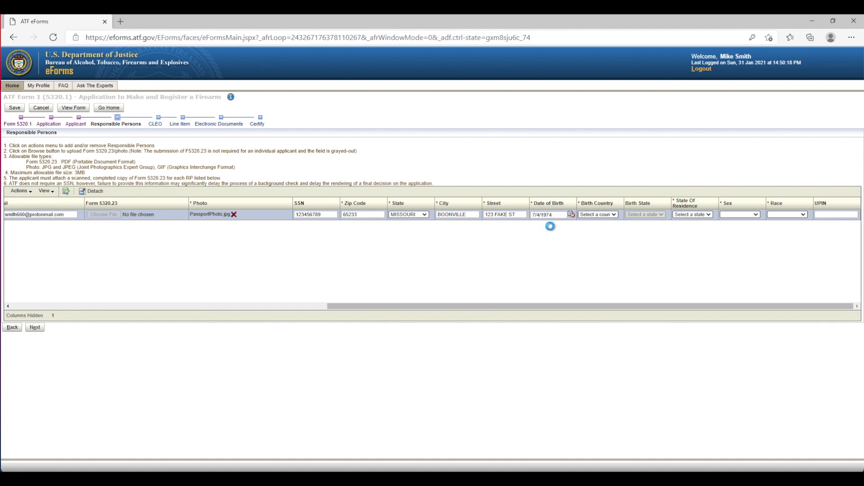
click(571, 215)
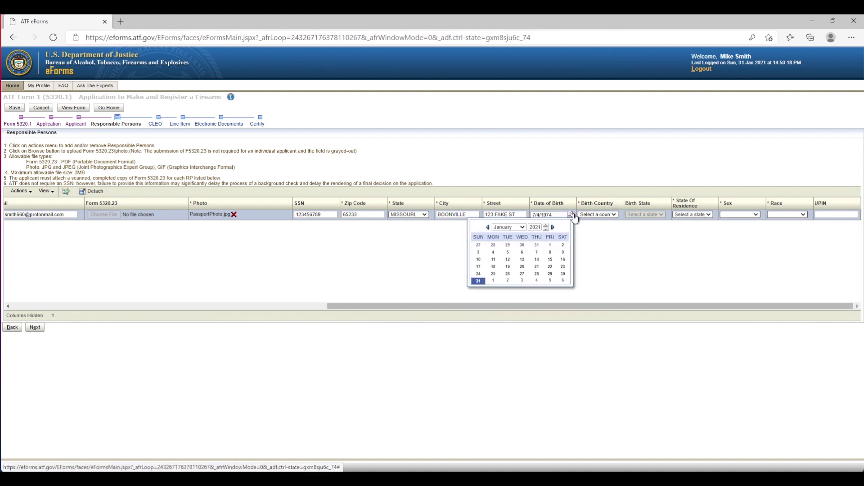
click(586, 215)
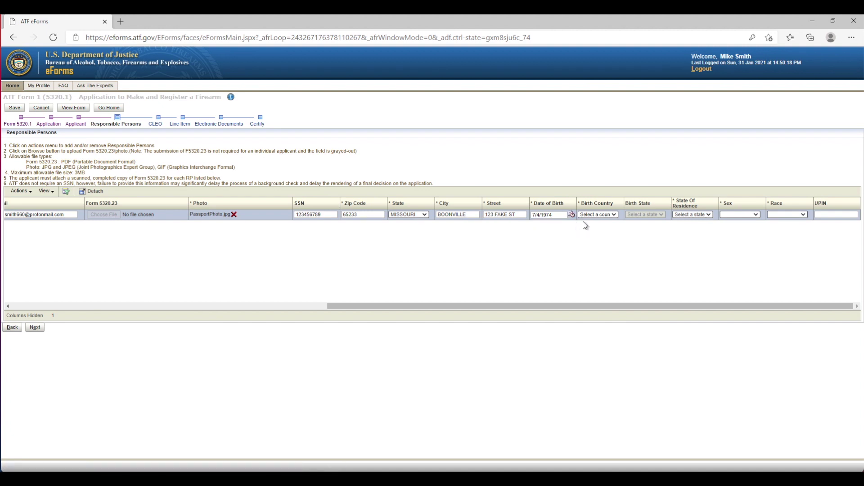
click(607, 227)
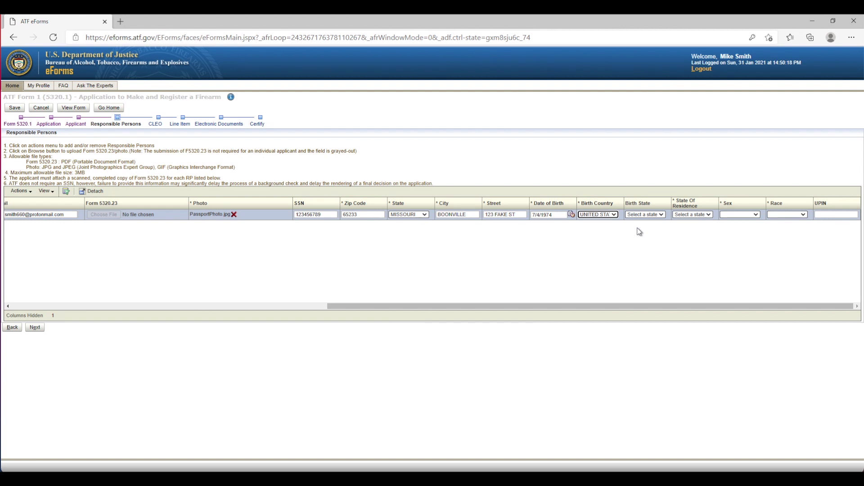
click(603, 214)
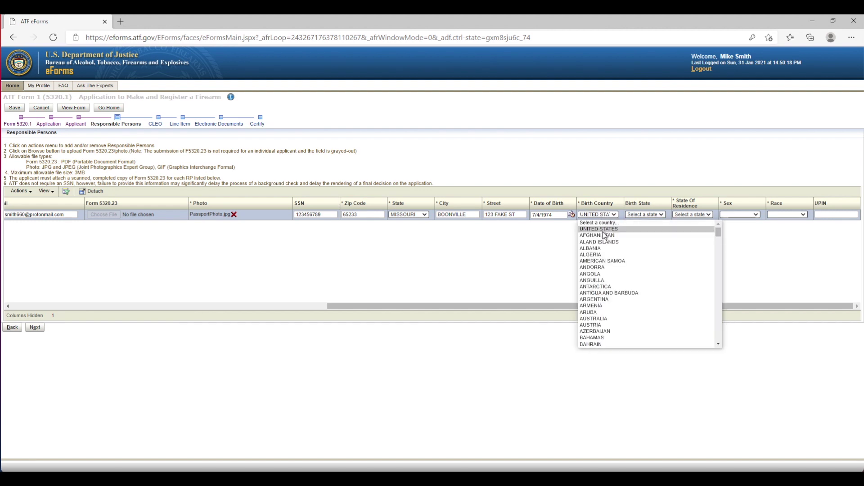
click(604, 230)
Set birth state and state of residence to Missouri, sex to Male and race to White
click(631, 215)
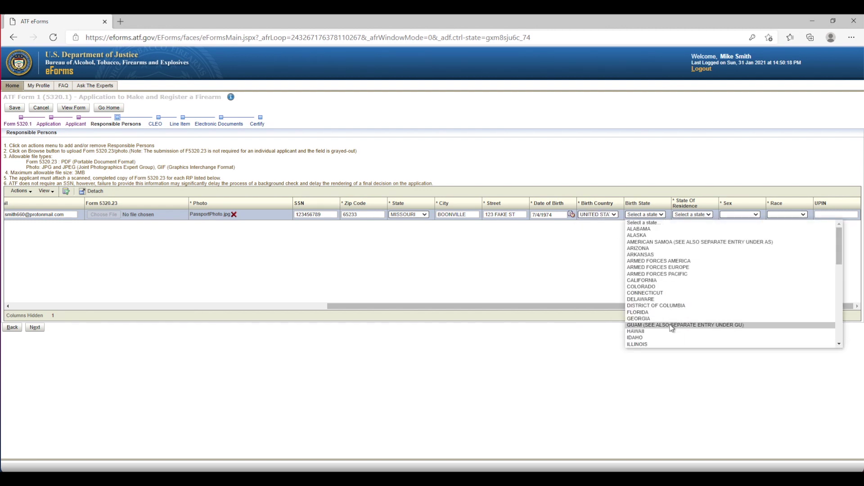
scroll(672, 327, down, 4)
click(652, 341)
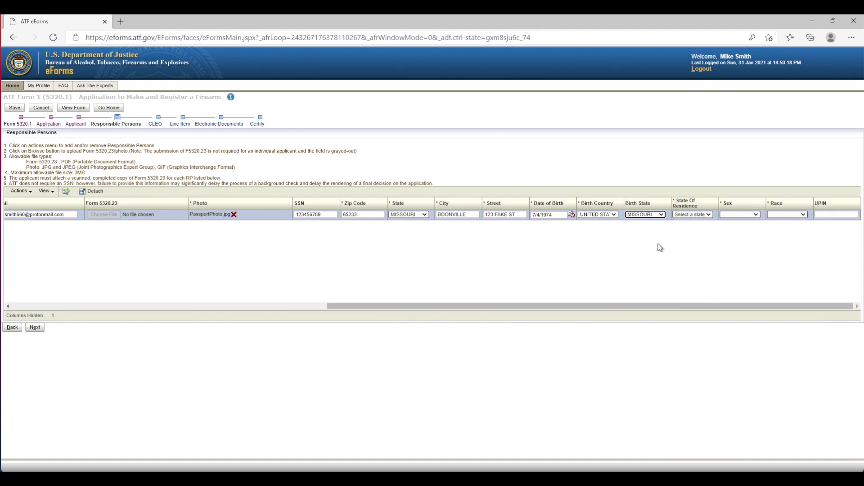
click(680, 215)
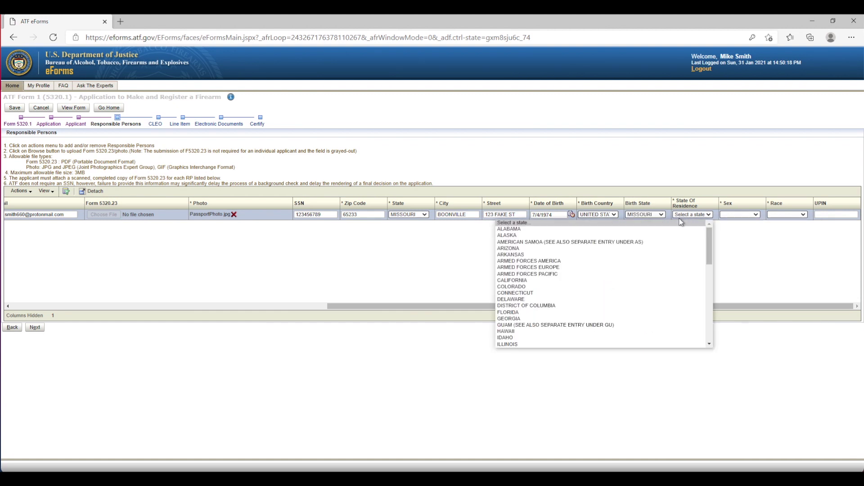
scroll(678, 235, down, 6)
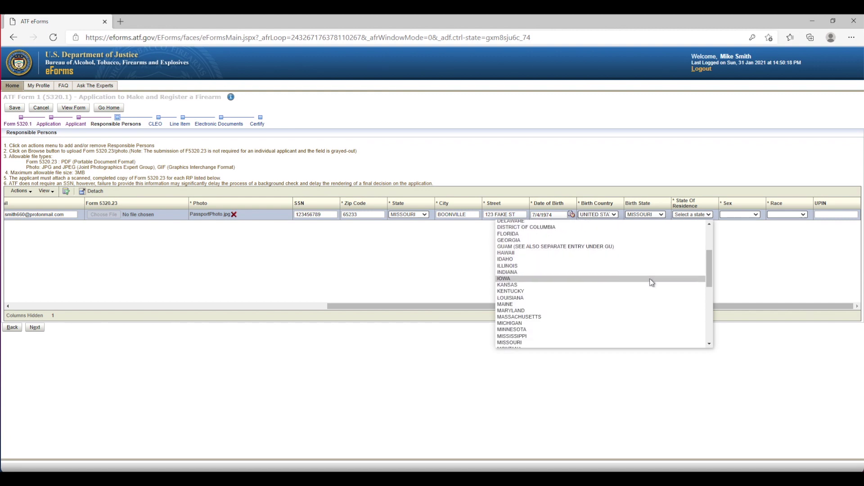
click(637, 307)
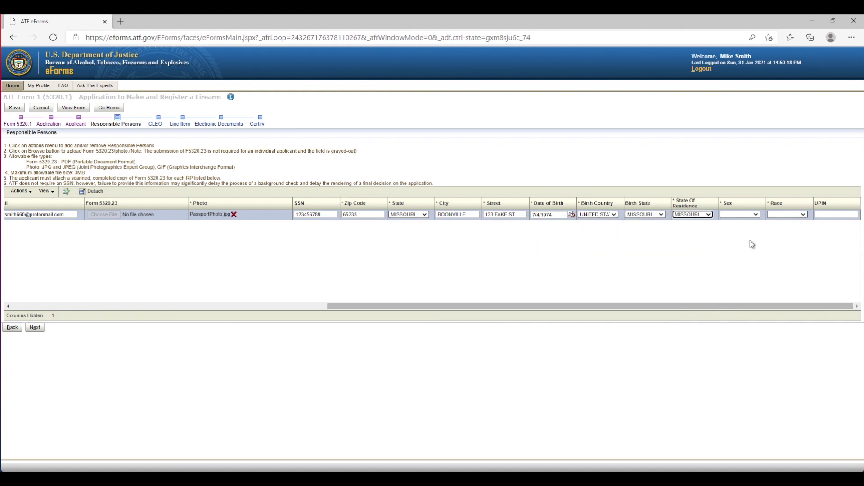
click(749, 217)
click(738, 235)
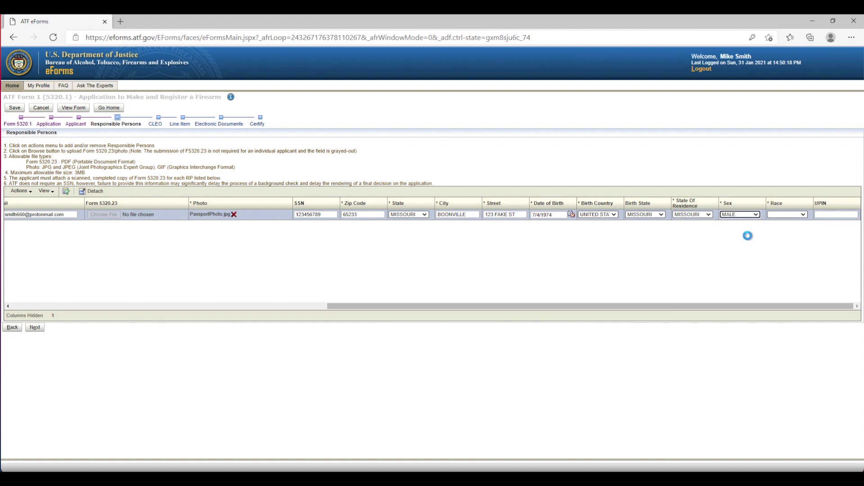
click(776, 215)
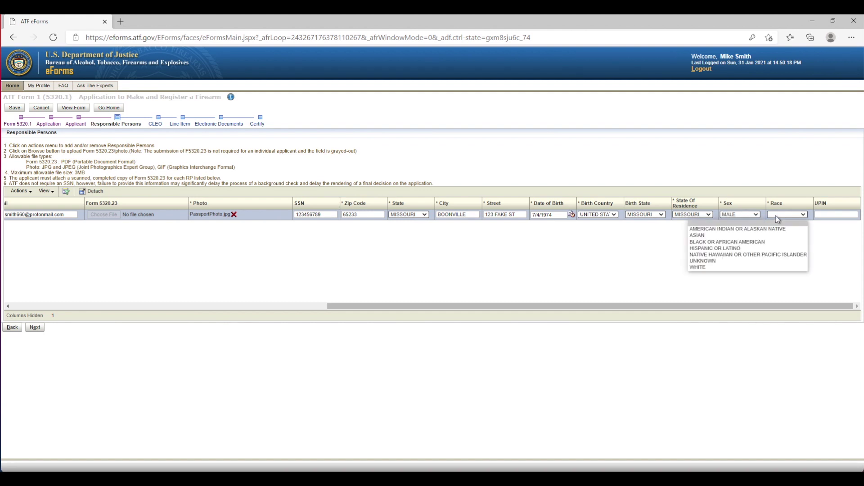
click(775, 266)
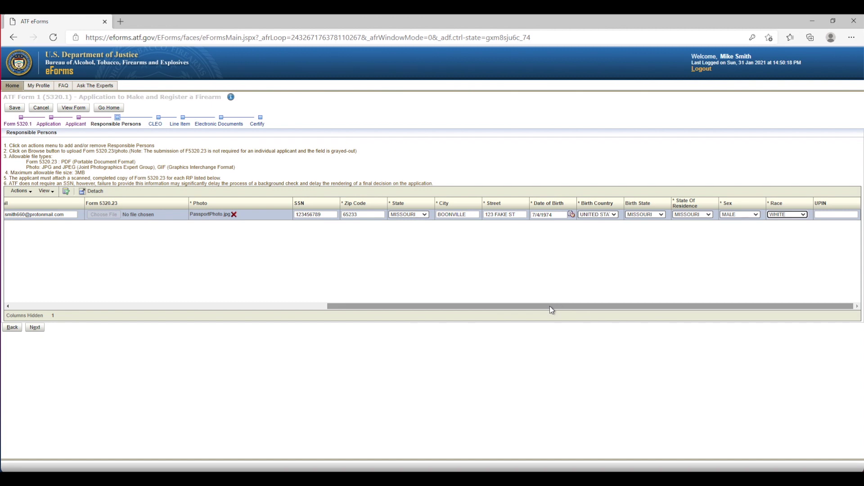
Advance from the Responsible Persons step to the CLEO page
drag(548, 309, 207, 313)
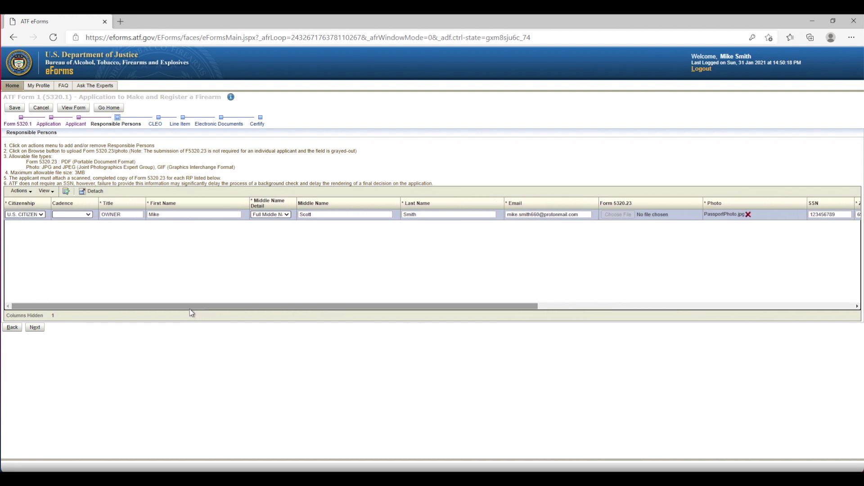
mouse_move(189, 314)
mouse_down()
mouse_move(154, 311)
mouse_move(161, 296)
mouse_up()
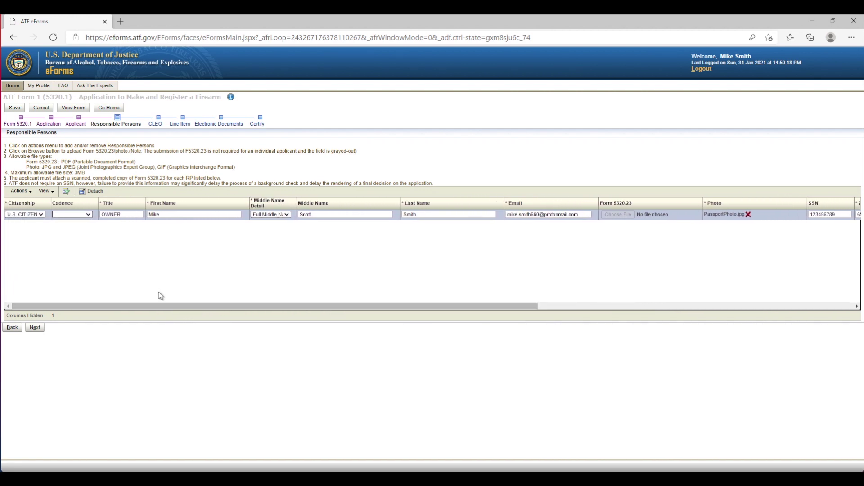
click(35, 330)
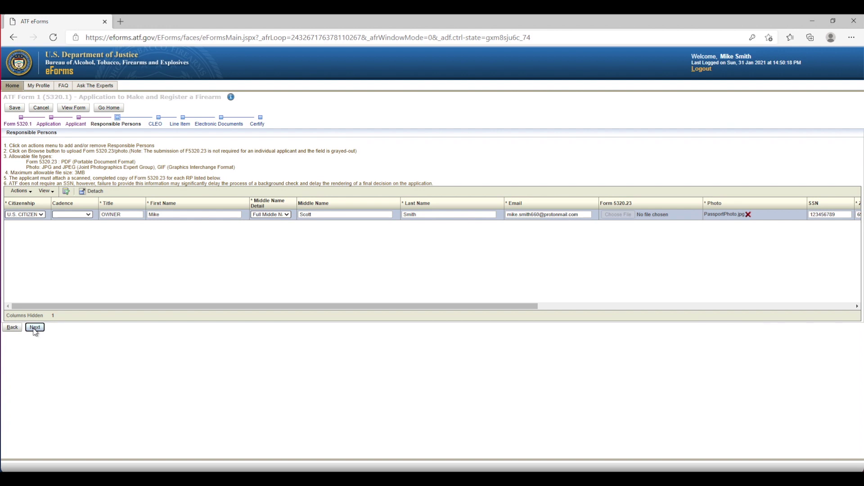
click(35, 329)
Enter agency Cooper County Sheriff's Office, the official's name, and title Sheriff
click(31, 150)
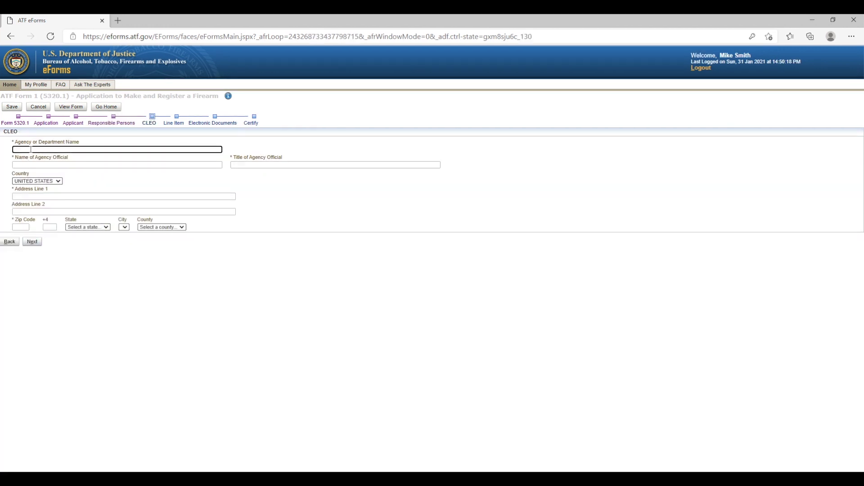
text(COOPER COUNTY SHERIFF'S OFFICE)
key(Tab)
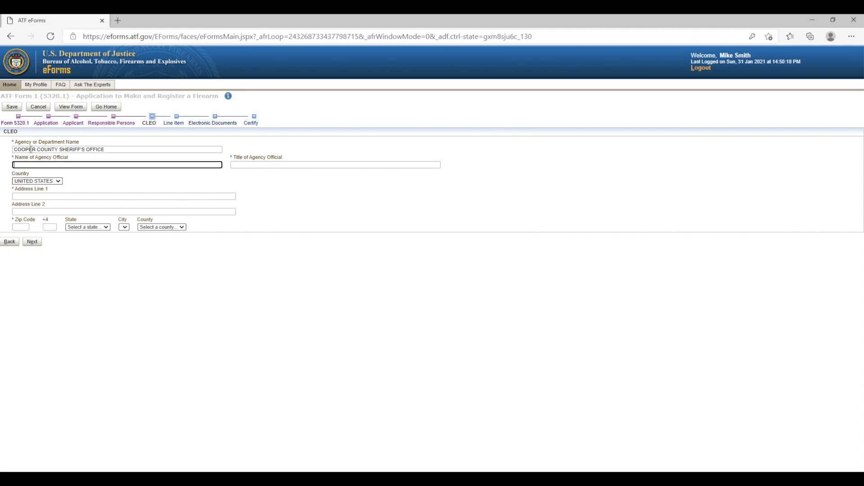
text(JOE OFFICIAL)
key(Tab)
text(SH)
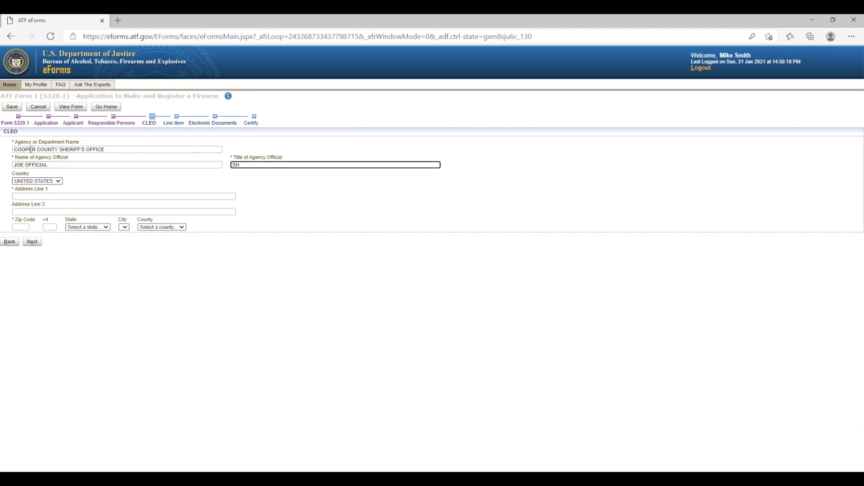
text(ERIFF)
Enter address 200 Main St, zip 65233, city Boonville, and continue to Line Item
key(Tab)
key(Tab)
text(200 MAIN ST)
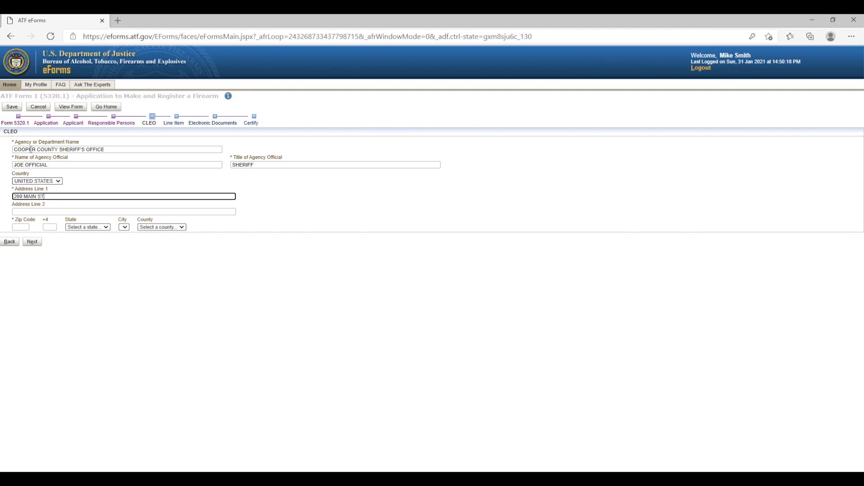
key(Tab)
key(Tab)
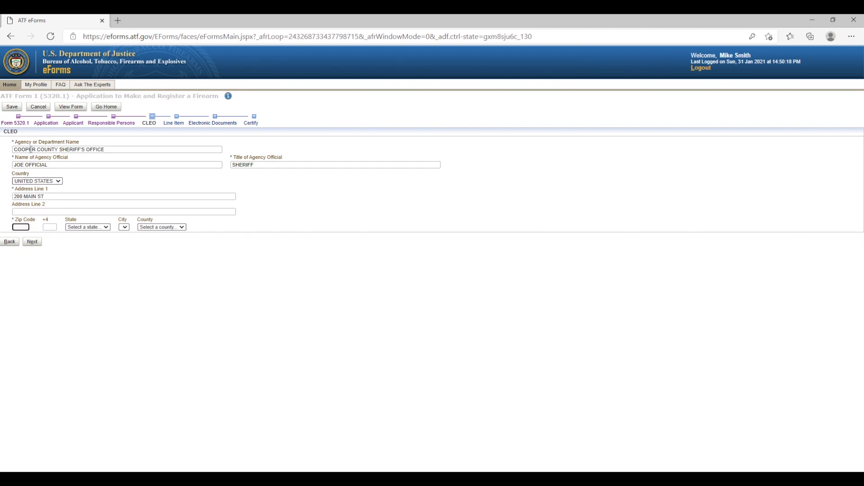
text(65233)
click(61, 299)
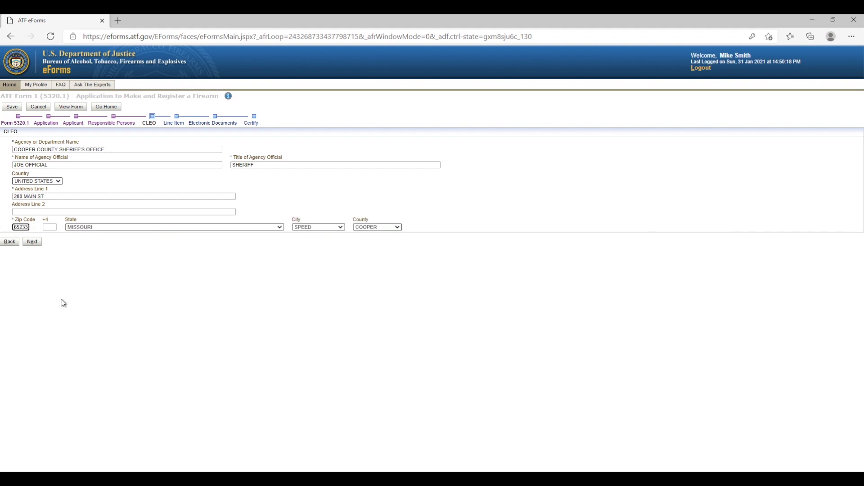
click(297, 227)
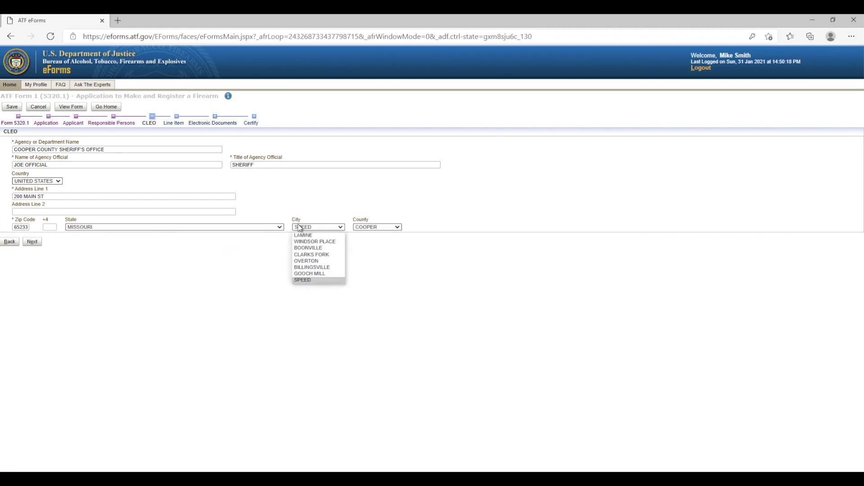
click(306, 248)
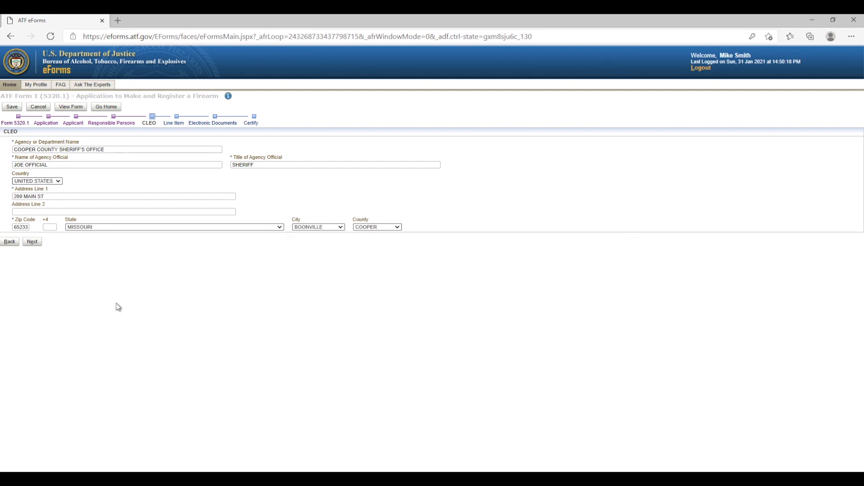
click(32, 242)
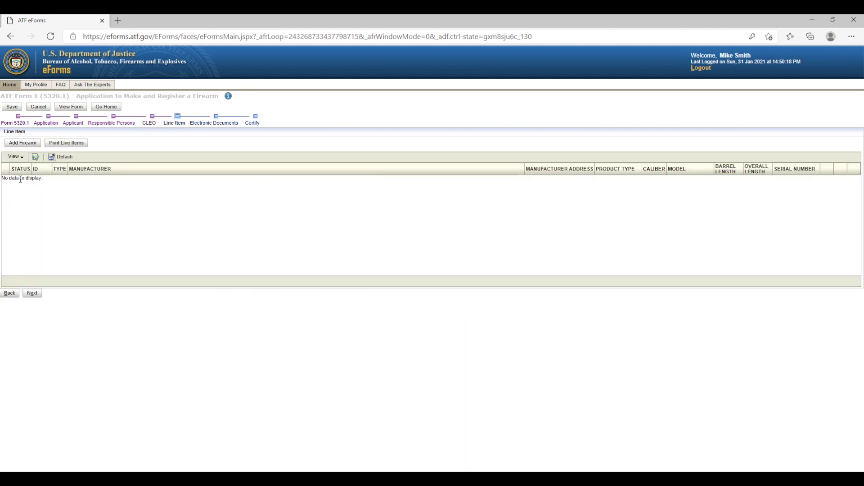
Add a firearm with verified manufacturer Palmetto State Armory, country United States, and continue
click(22, 143)
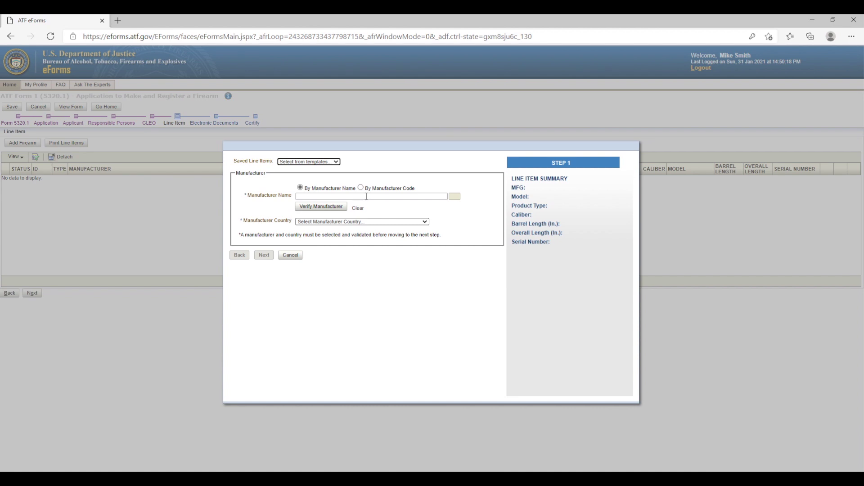
click(367, 196)
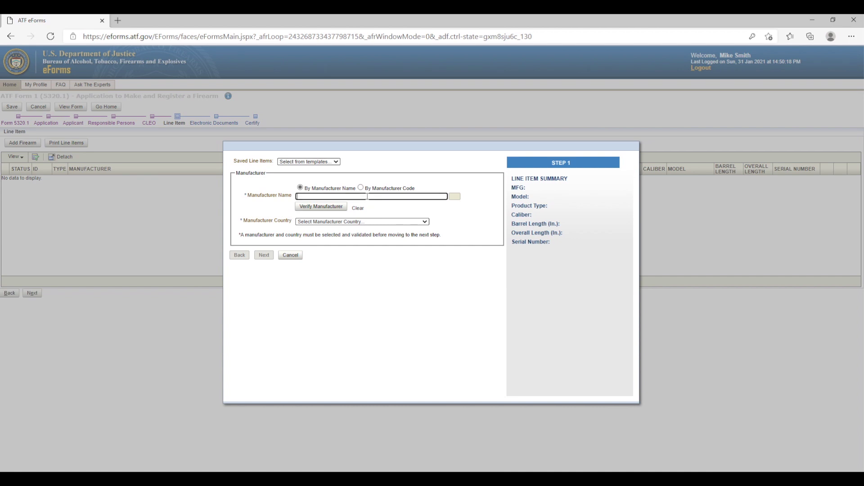
text(PALMETTO)
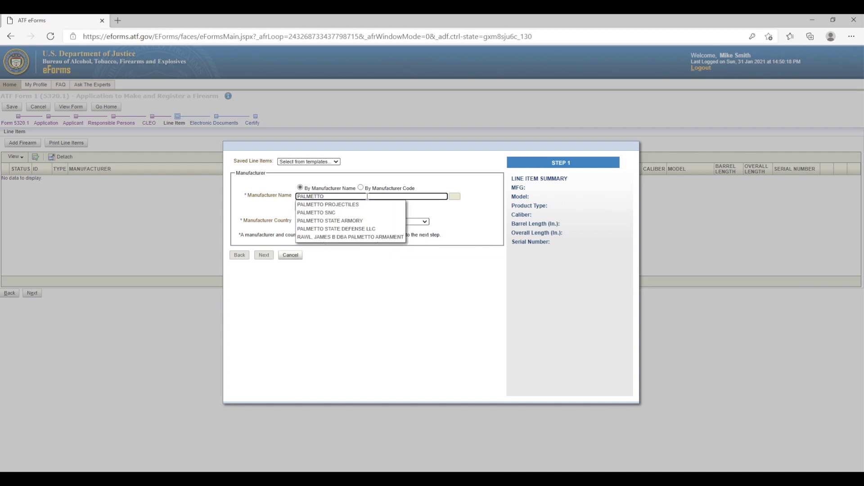
click(356, 221)
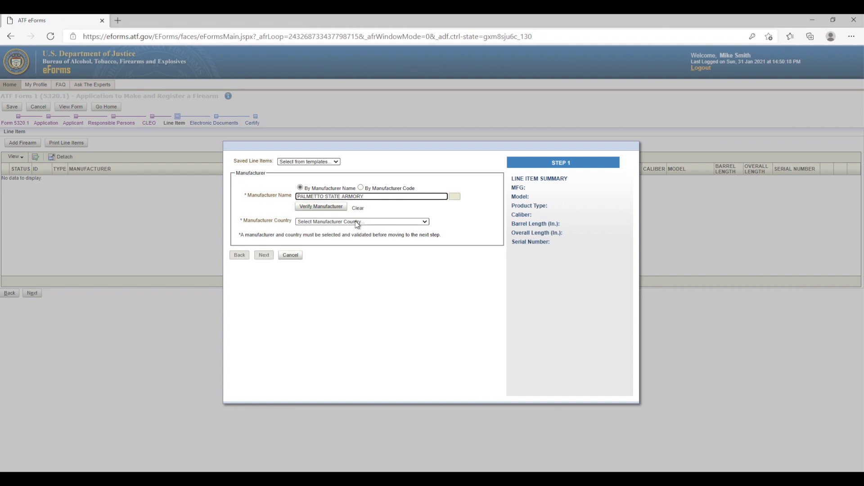
click(335, 207)
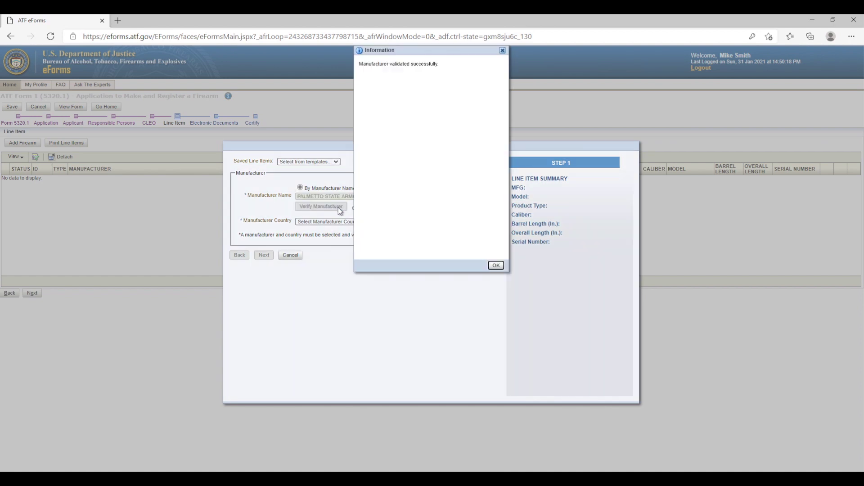
click(496, 266)
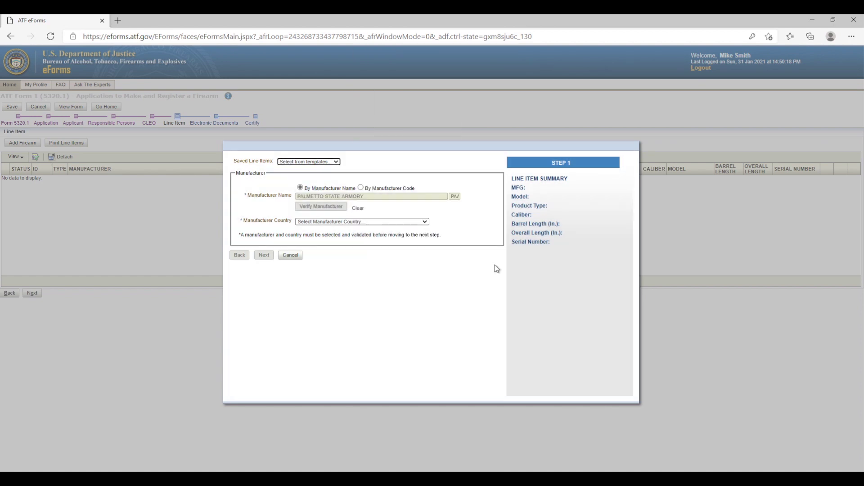
click(316, 222)
click(312, 237)
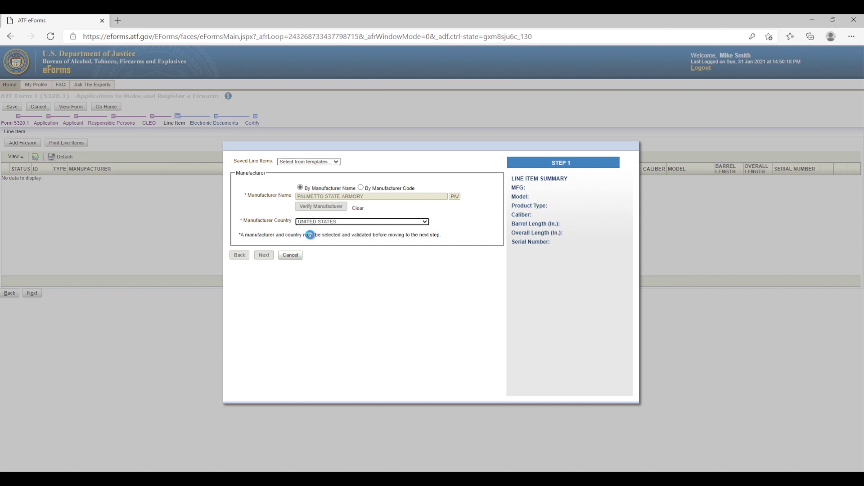
click(262, 257)
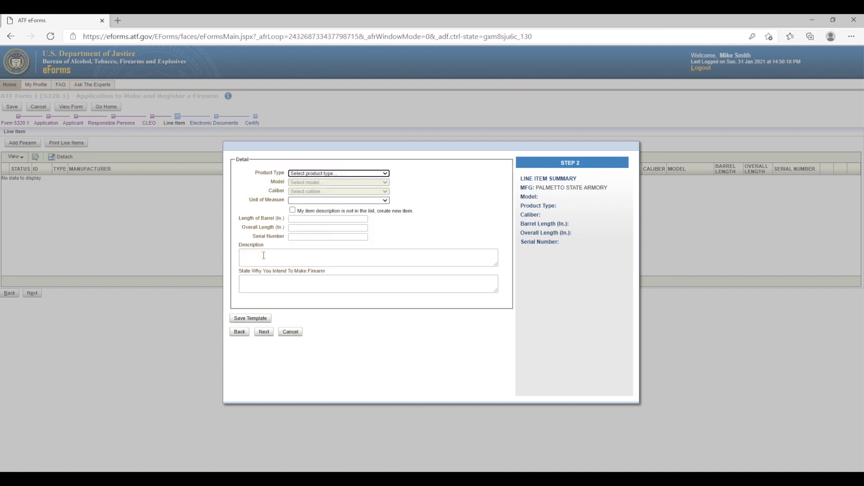
Set Short Barreled Rifle, model FREEDOM-15, caliber 5.56, unit MM, and mark item not in list
click(301, 174)
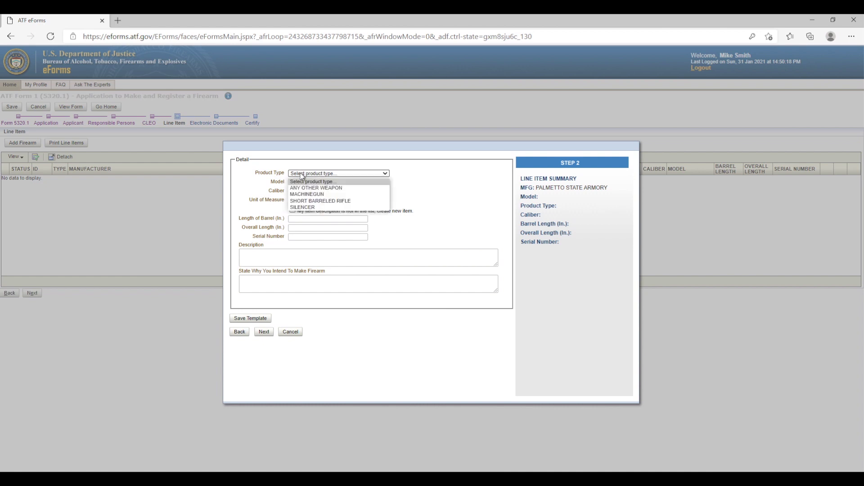
click(303, 203)
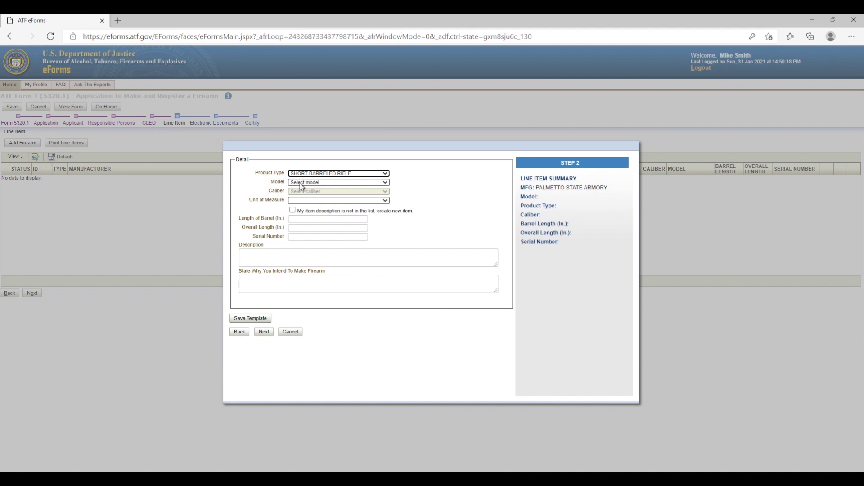
click(303, 182)
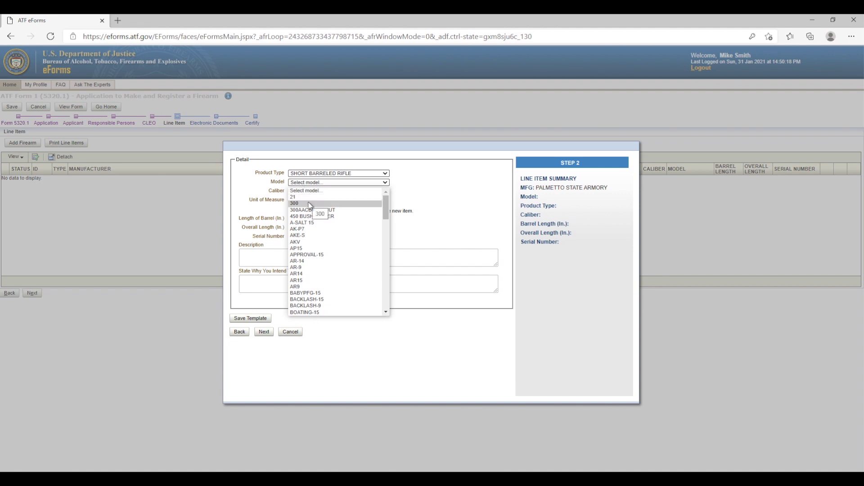
scroll(310, 205, down, 2)
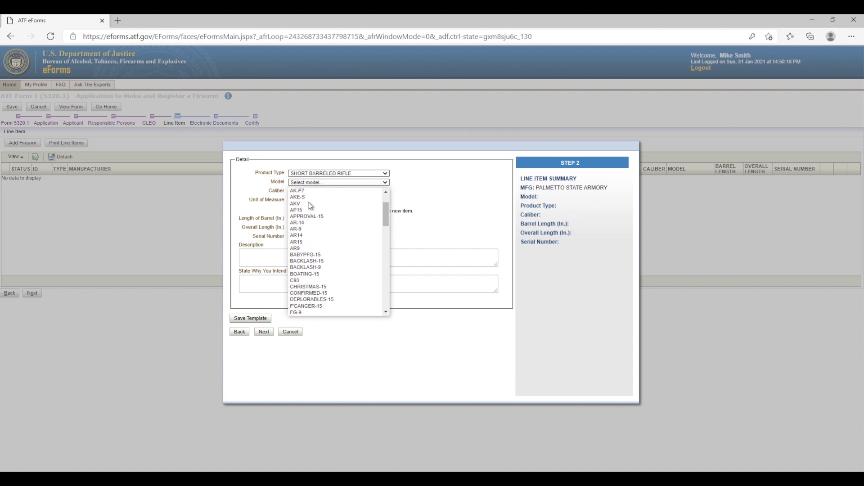
scroll(310, 205, down, 2)
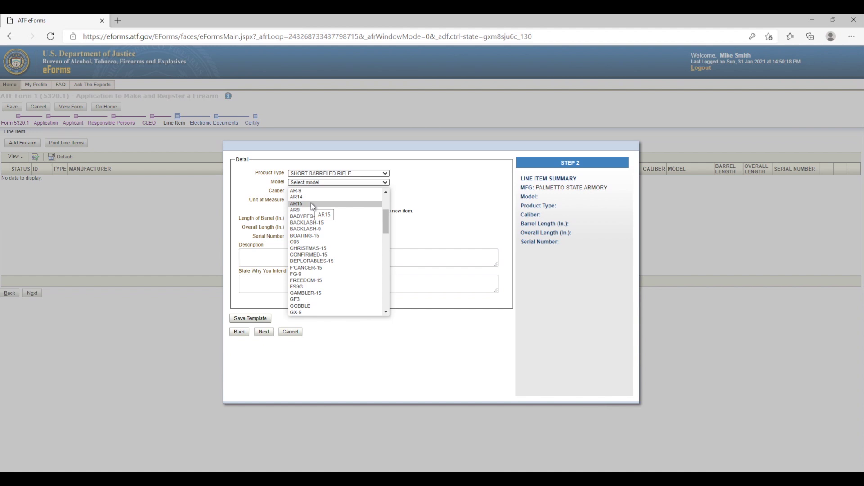
click(312, 280)
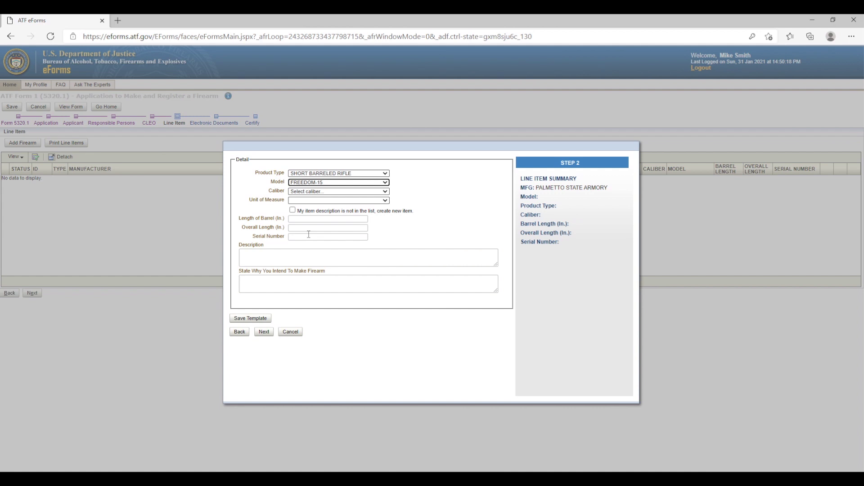
click(307, 192)
click(304, 205)
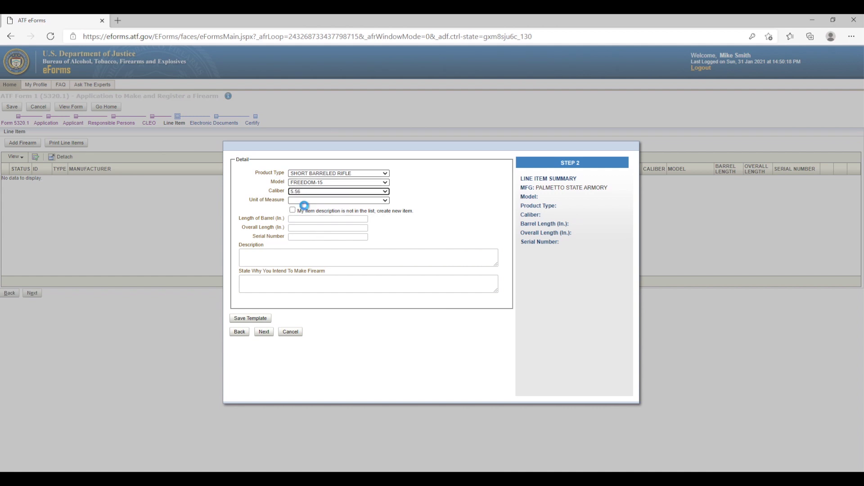
click(304, 201)
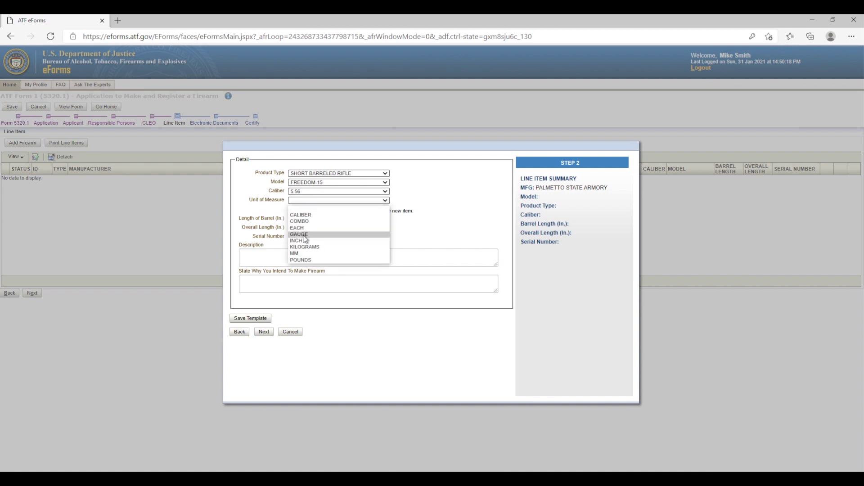
click(298, 253)
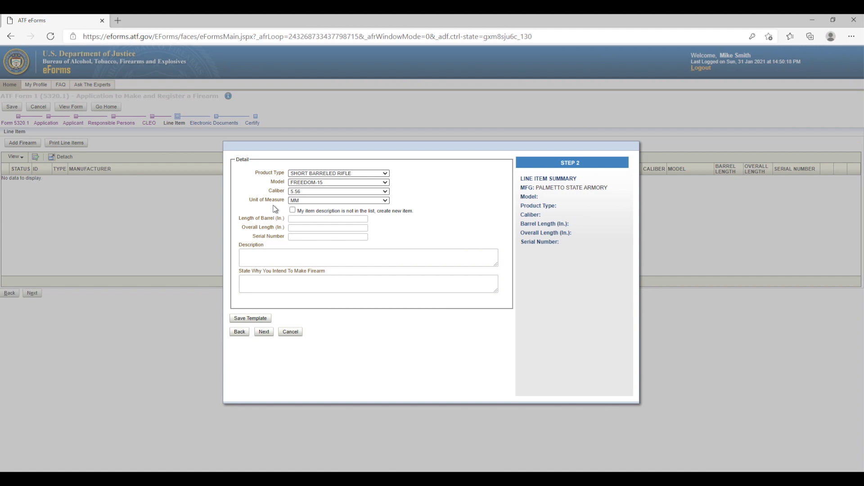
click(292, 209)
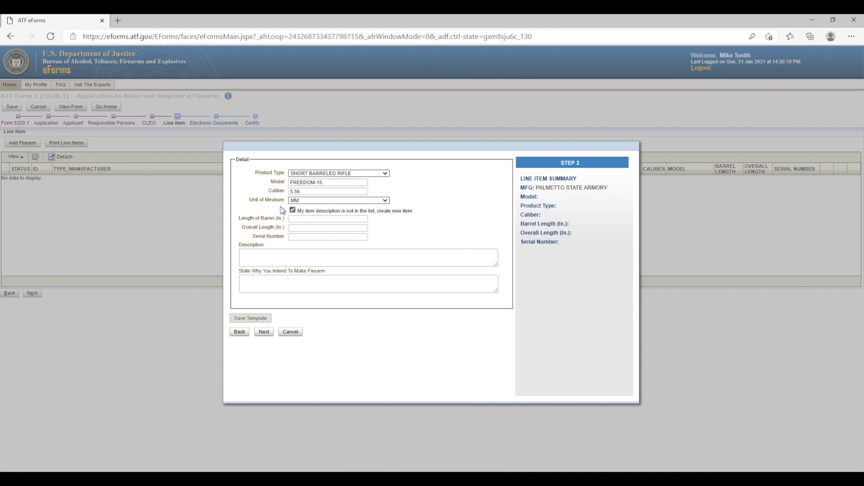
Uncheck not-in-list and reselect model FREEDOM-15 and caliber 5.56 from the standard lists
click(282, 194)
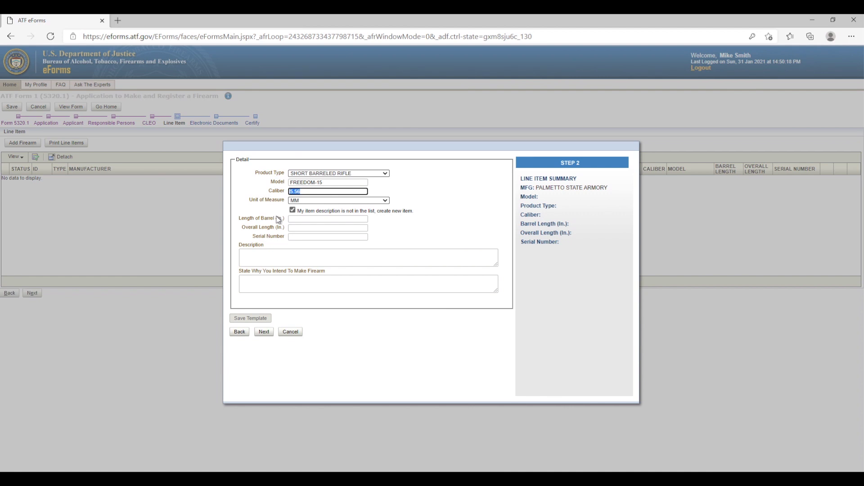
text(9)
click(293, 210)
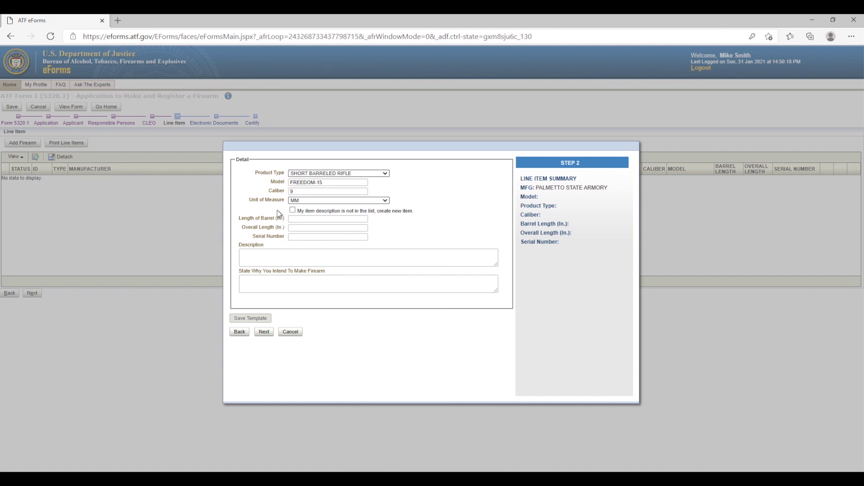
click(297, 182)
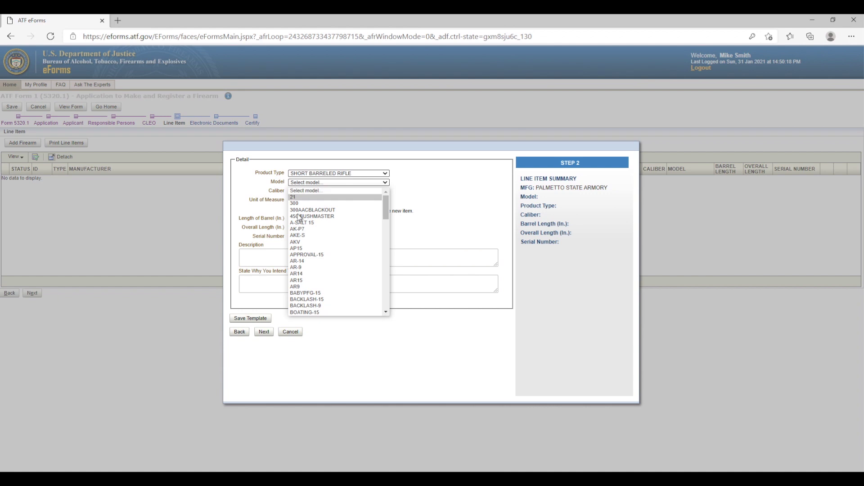
scroll(297, 270, down, 5)
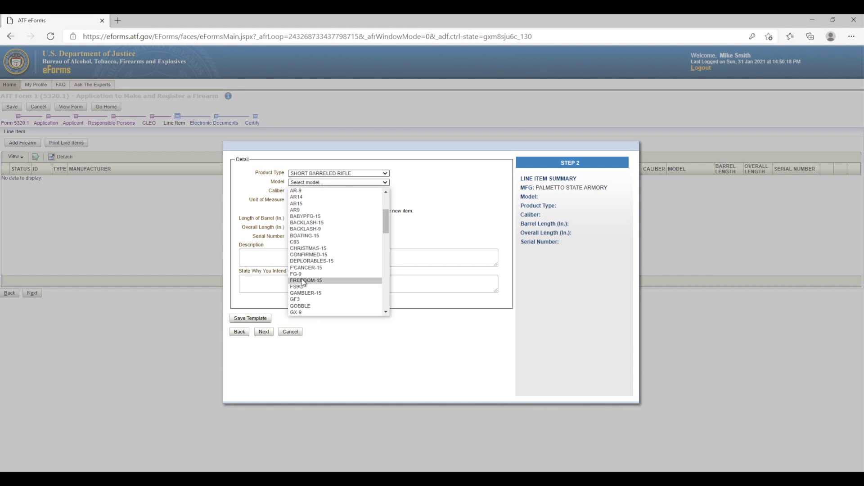
click(299, 280)
click(303, 192)
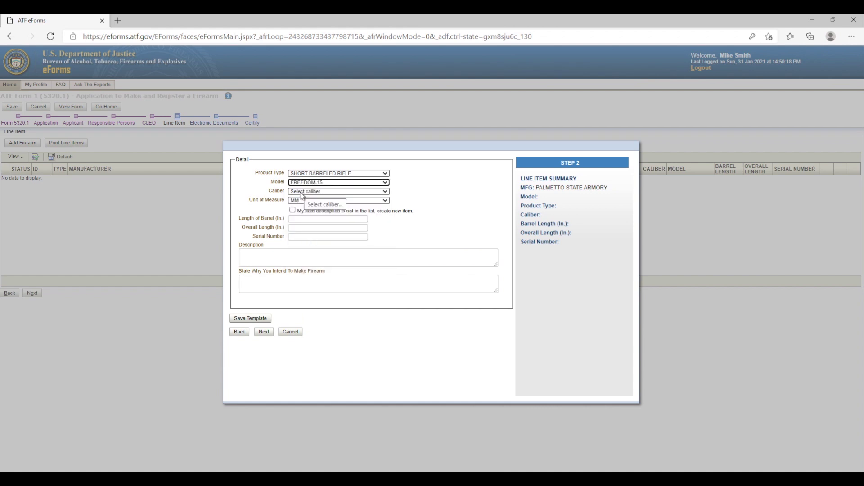
click(300, 206)
click(300, 220)
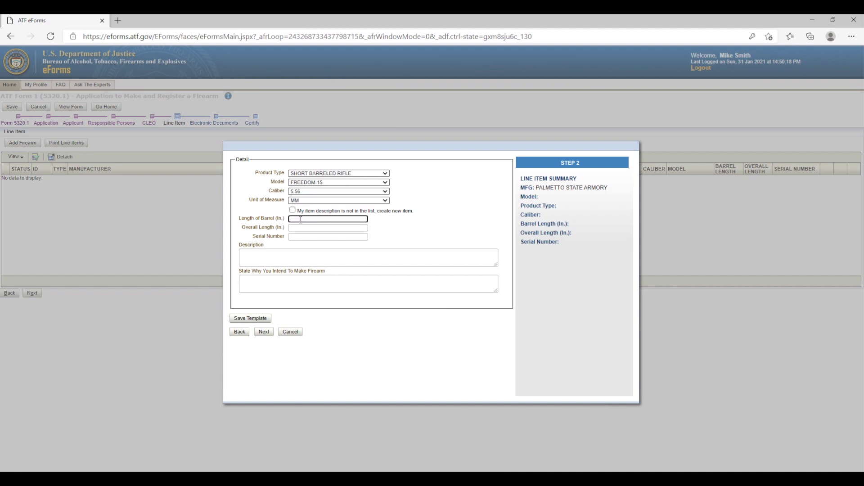
Enter barrel 10.5, overall length 26, serial number, and reason 'INVESTMENT AND ALL OTHER LAWFUL PURPOSES'
text(10.5)
click(301, 229)
text(26)
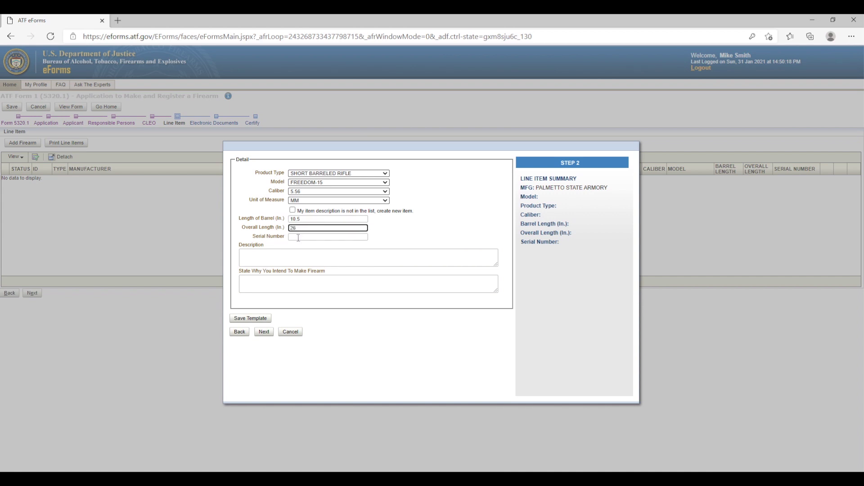
click(298, 237)
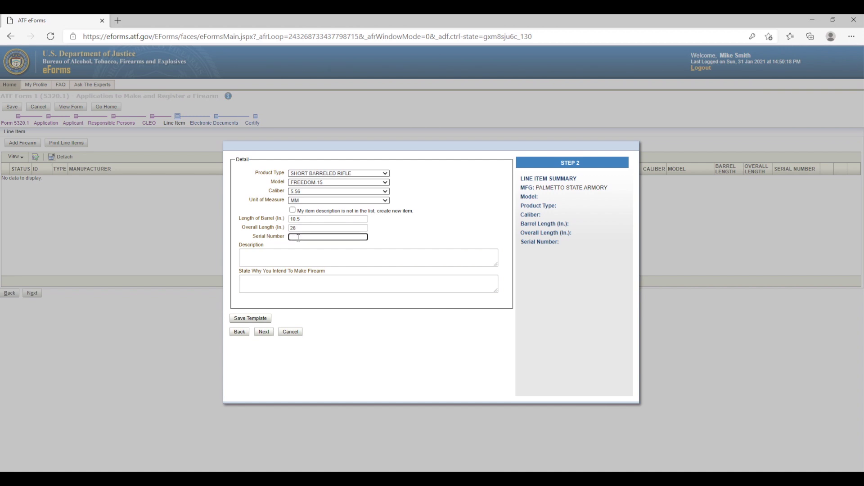
text(12345789)
click(303, 261)
click(300, 284)
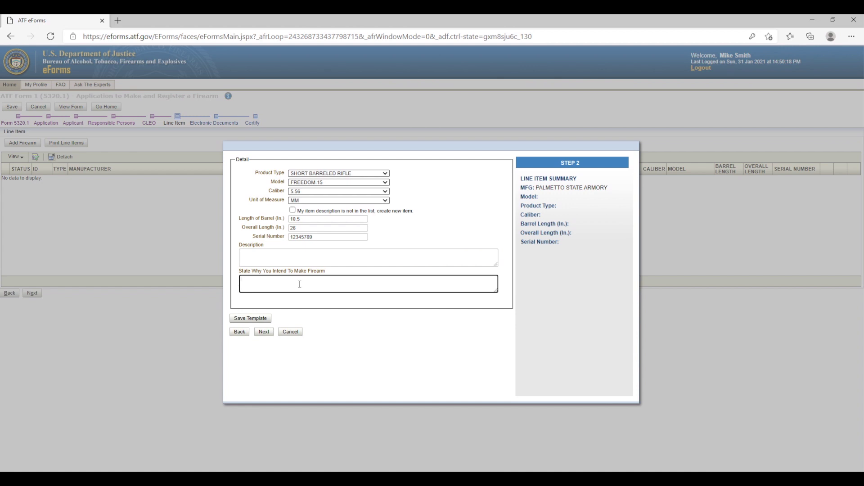
text(INVESTMENT AND ALL OTHER LAWFUL PURPOSES)
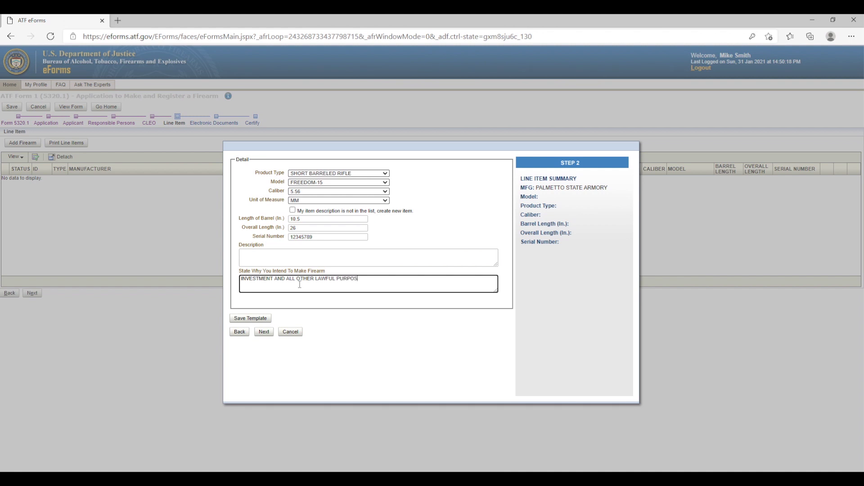
click(302, 323)
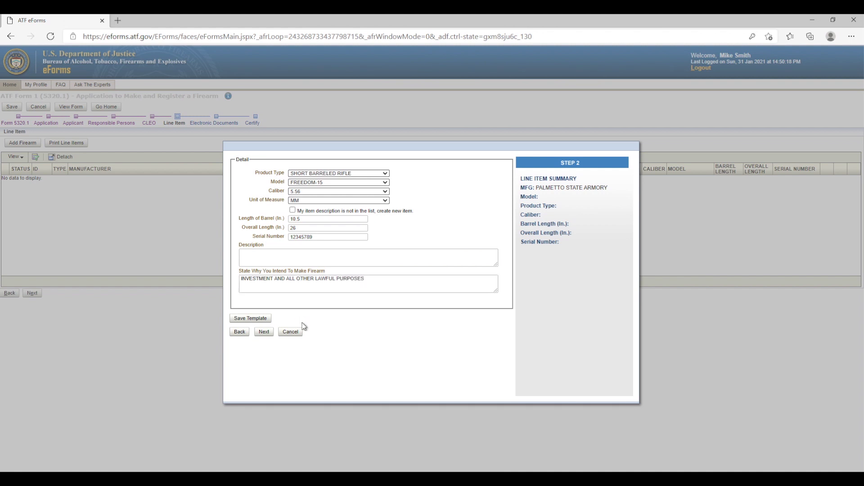
click(264, 332)
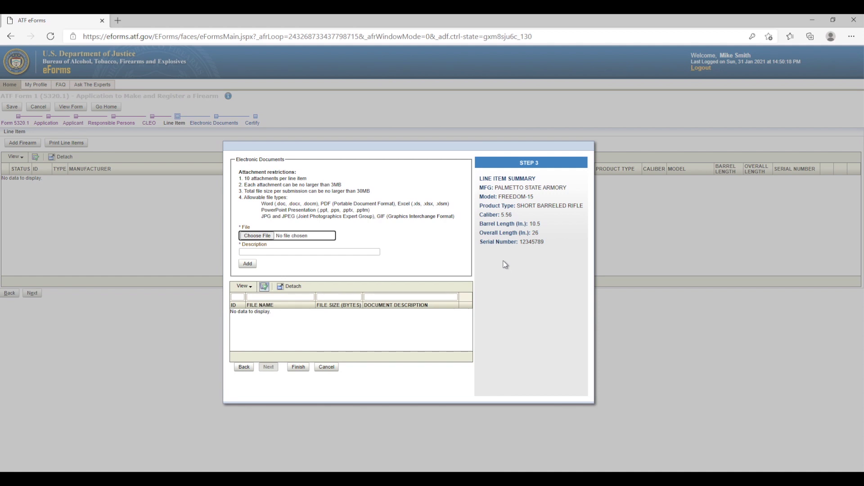
Step back to firearm details, return to documents, and finish saving the FREEDOM-15 line item
click(245, 367)
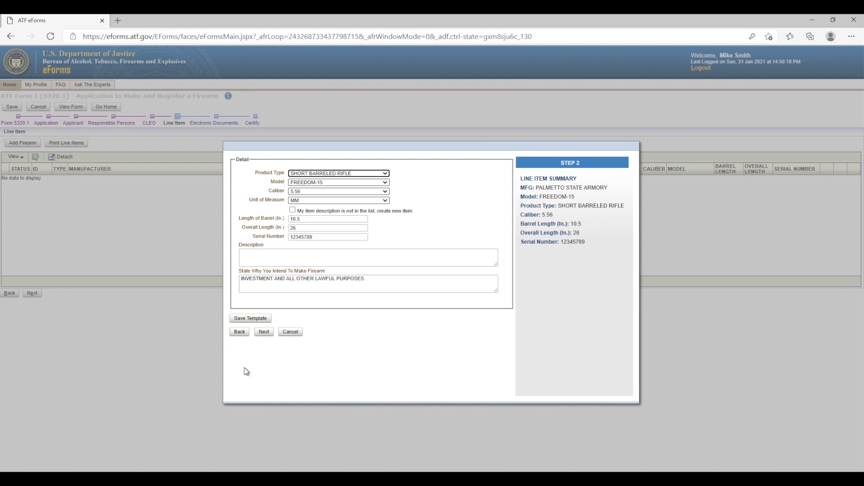
click(264, 332)
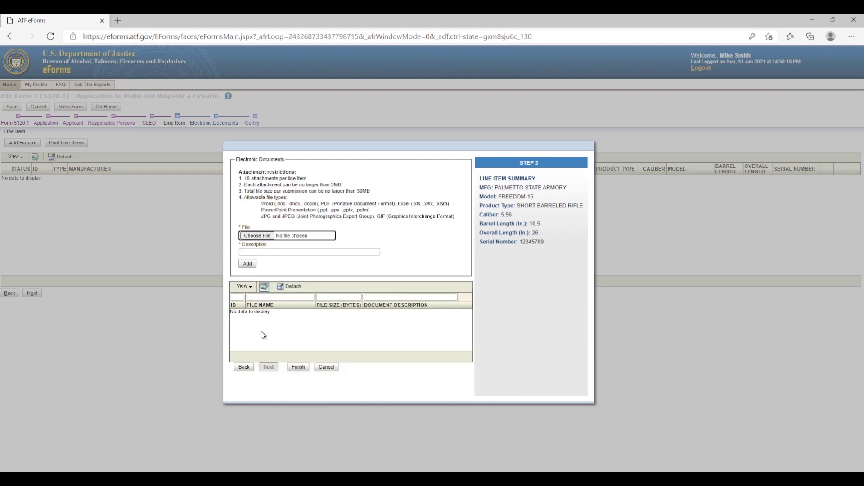
click(295, 368)
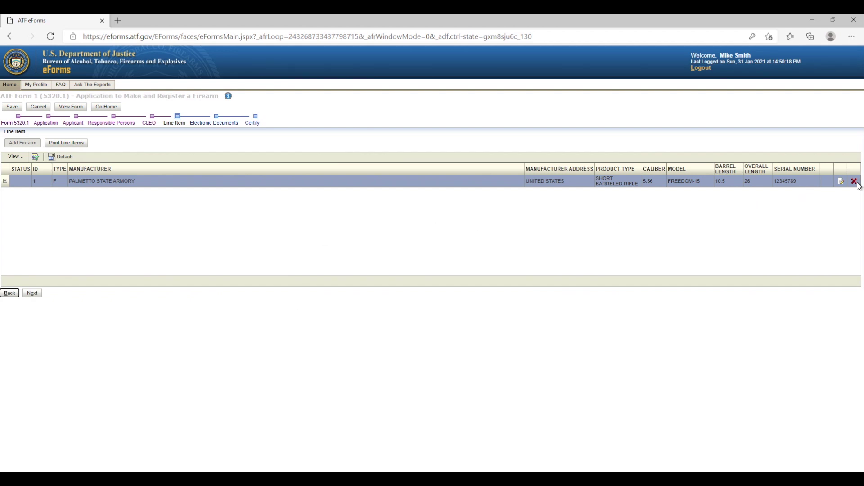
Open the saved line item for editing, discard without changes, and continue to Electronic Documents
click(841, 182)
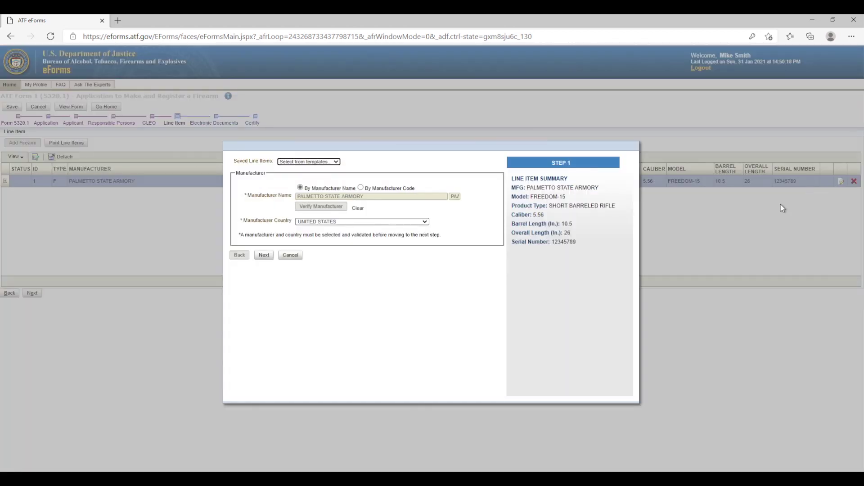
click(288, 256)
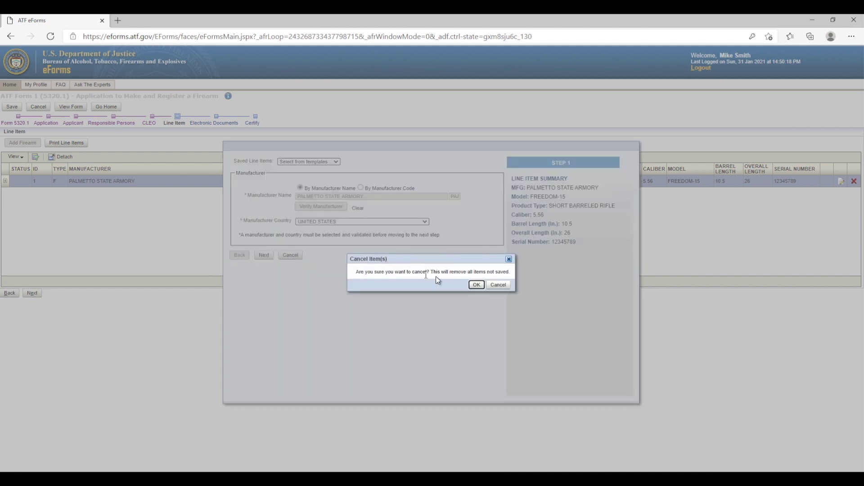
click(475, 286)
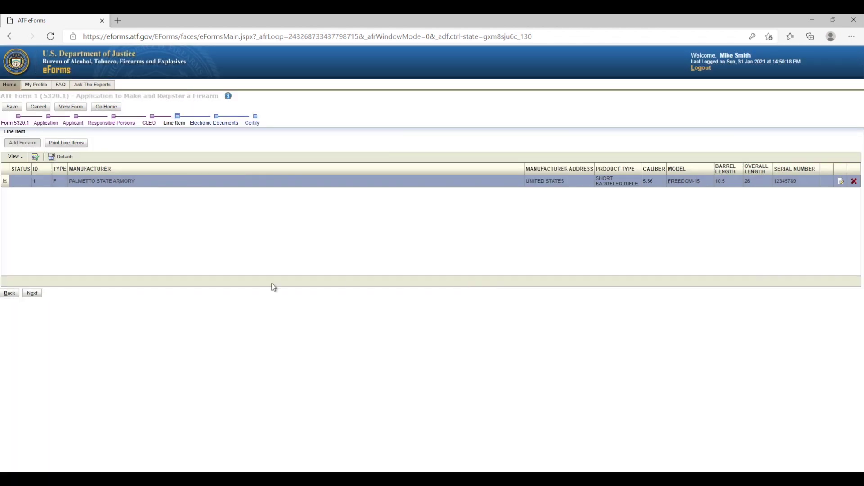
click(32, 293)
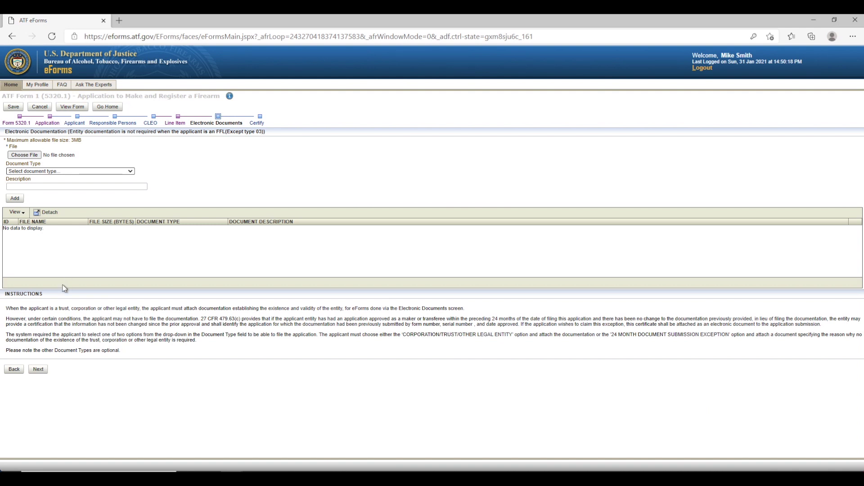
Continue past Electronic Documents, with no attachments, to the Certify step
click(35, 371)
click(38, 369)
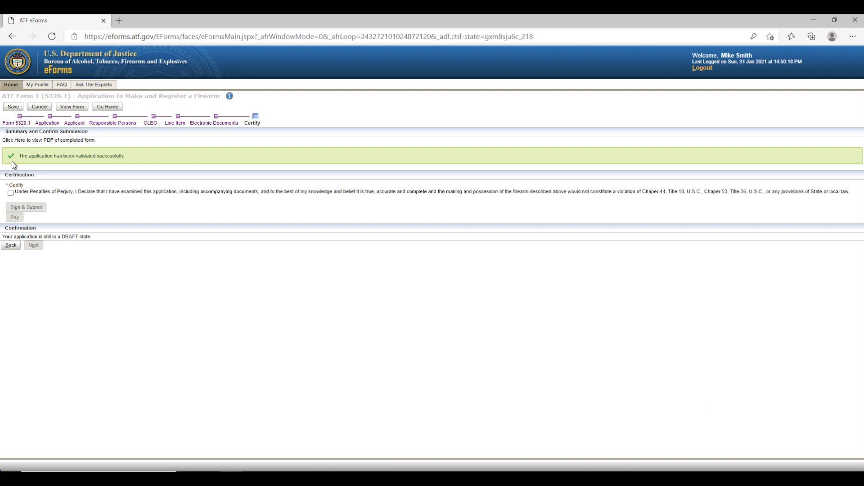
Certify the perjury declaration and open the $200.00 Pay.gov payment, allowing eforms.atf.gov pop-ups
click(11, 192)
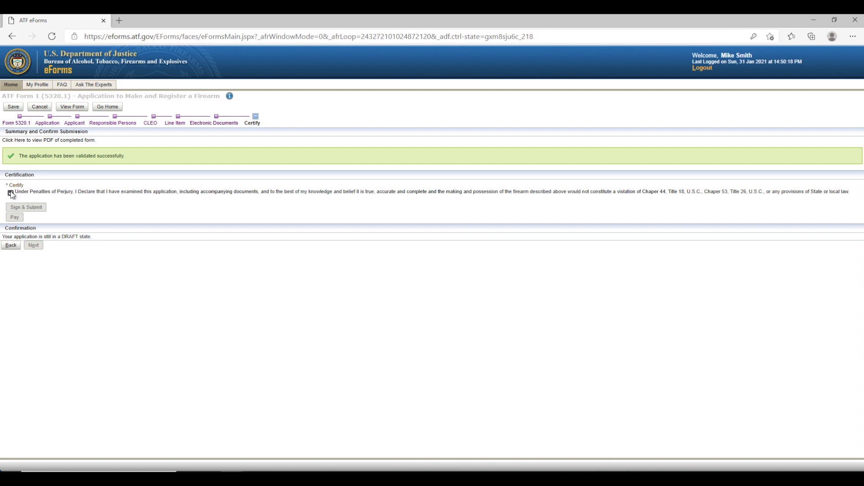
click(14, 218)
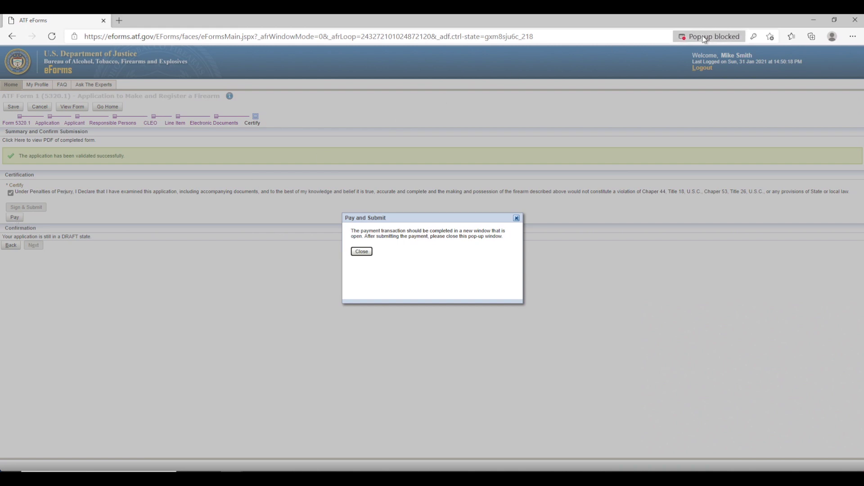
click(705, 37)
click(646, 80)
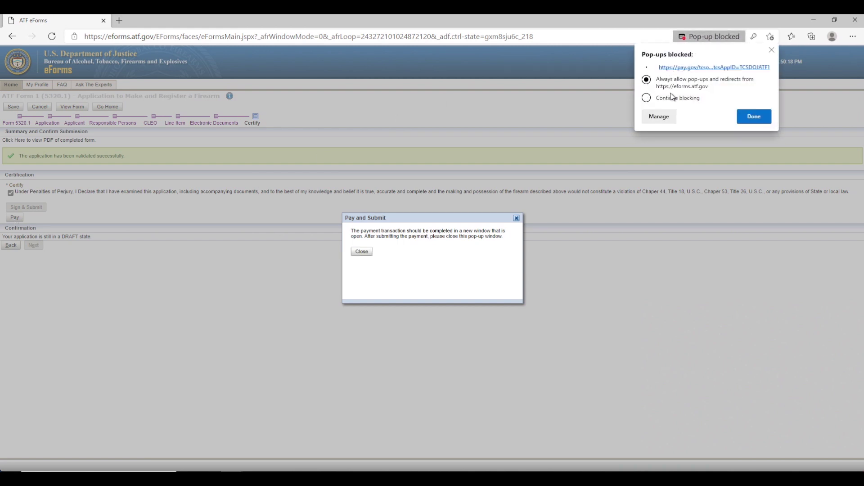
click(753, 117)
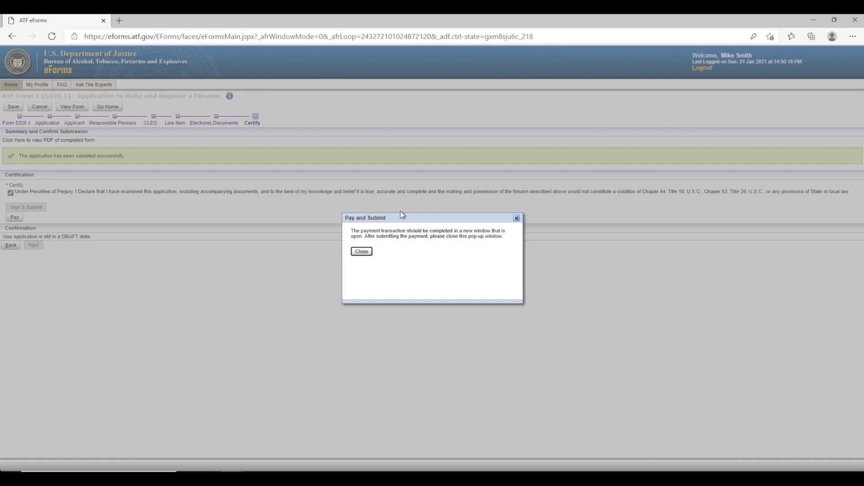
click(362, 252)
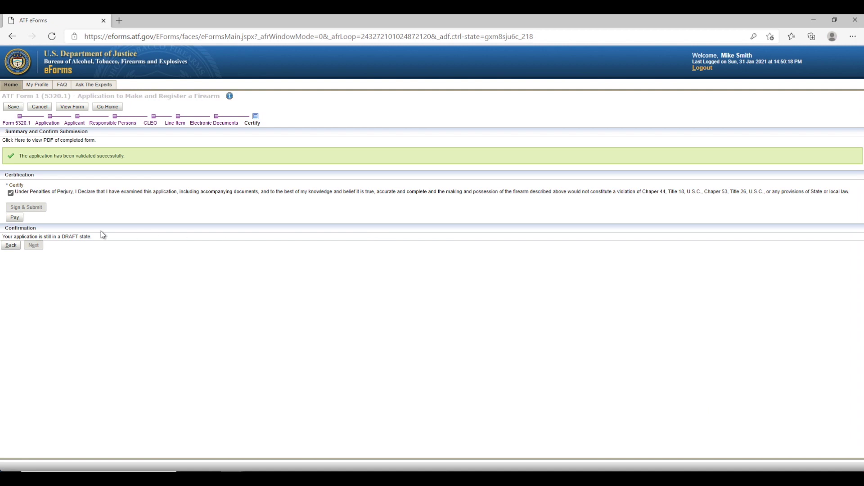
click(16, 218)
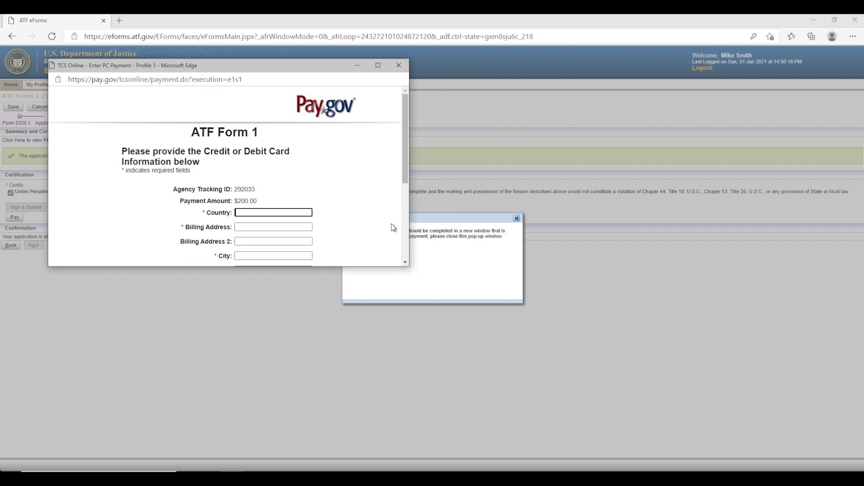
Enlarge and review the Pay.gov card form, then close it and dismiss the Pay and Submit notice
scroll(360, 213, down, 1)
scroll(359, 216, down, 2)
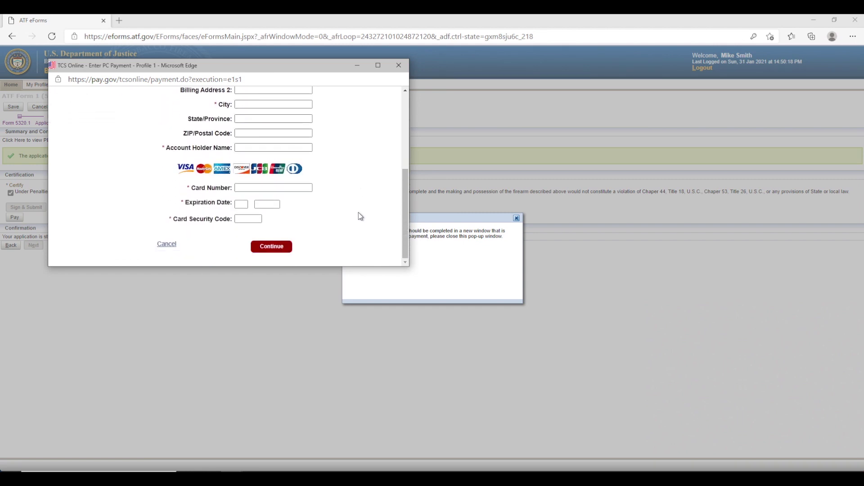
drag(408, 264, 426, 384)
scroll(403, 358, up, 1)
scroll(404, 360, down, 1)
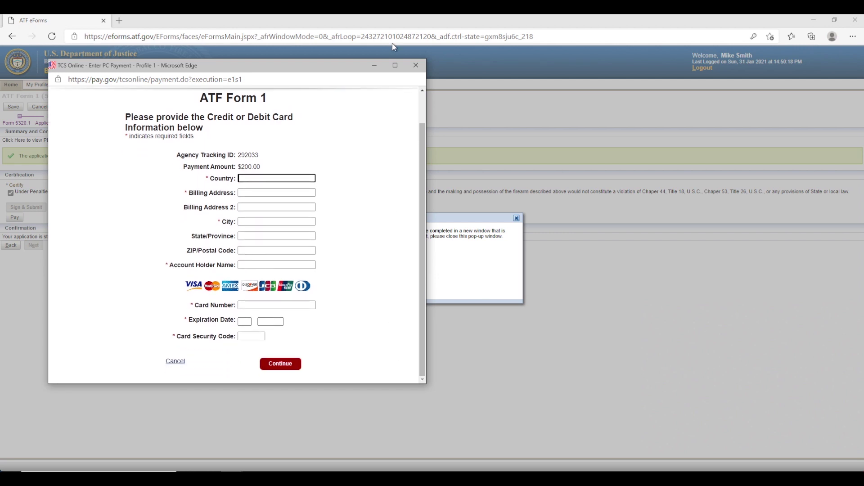
click(416, 65)
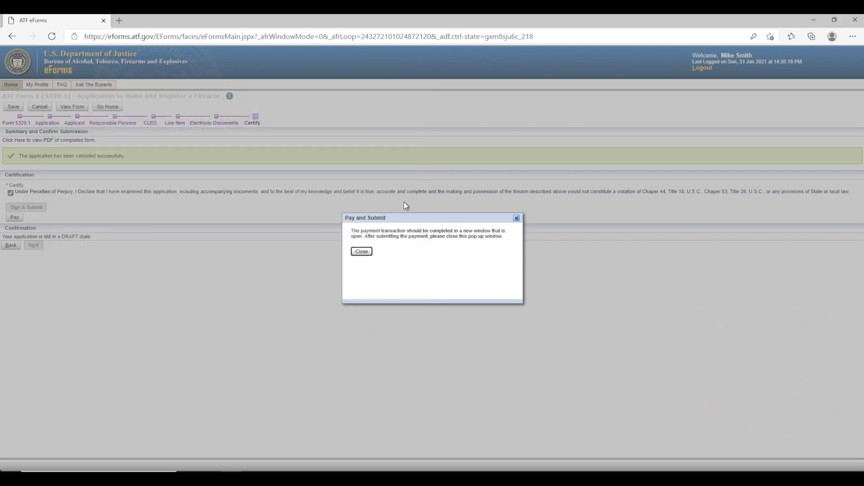
click(363, 252)
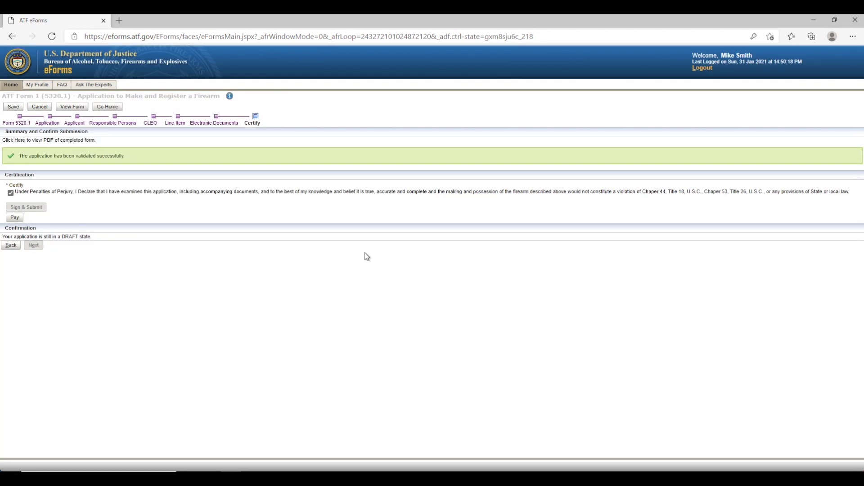